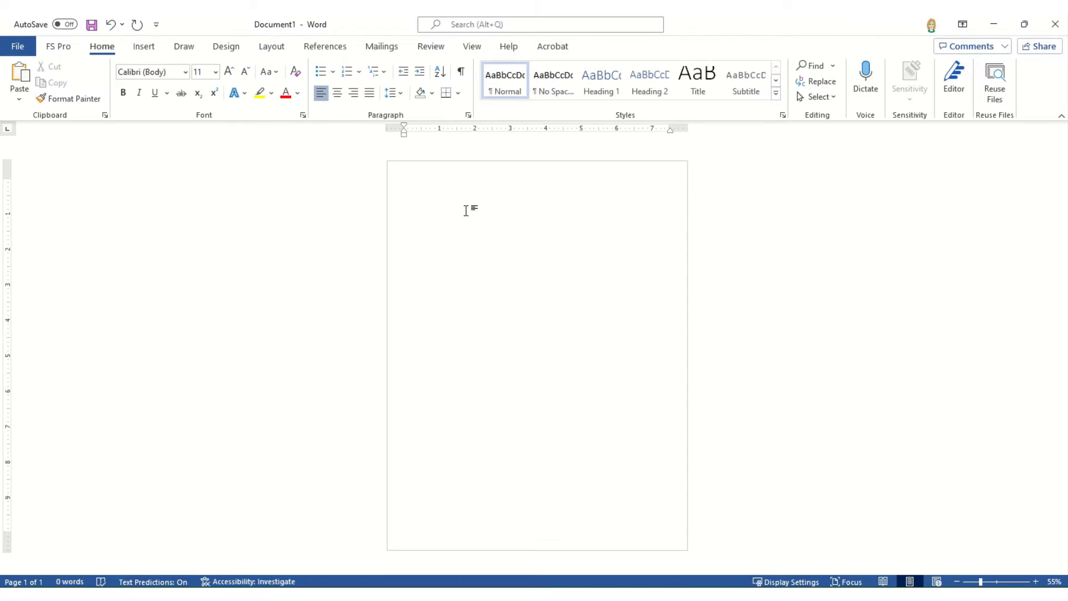
Apply the Narrow preset so all four page margins are 0.5 inch.
{"action": "left_click", "coordinate": [270, 47]}
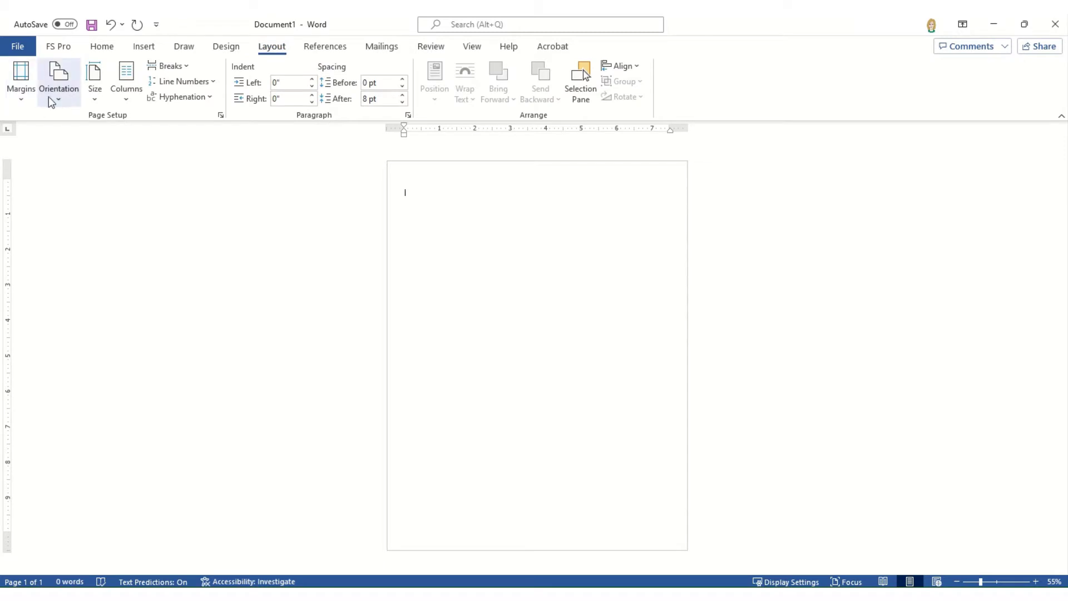
{"action": "left_click", "coordinate": [21, 96]}
{"action": "left_click", "coordinate": [35, 229]}
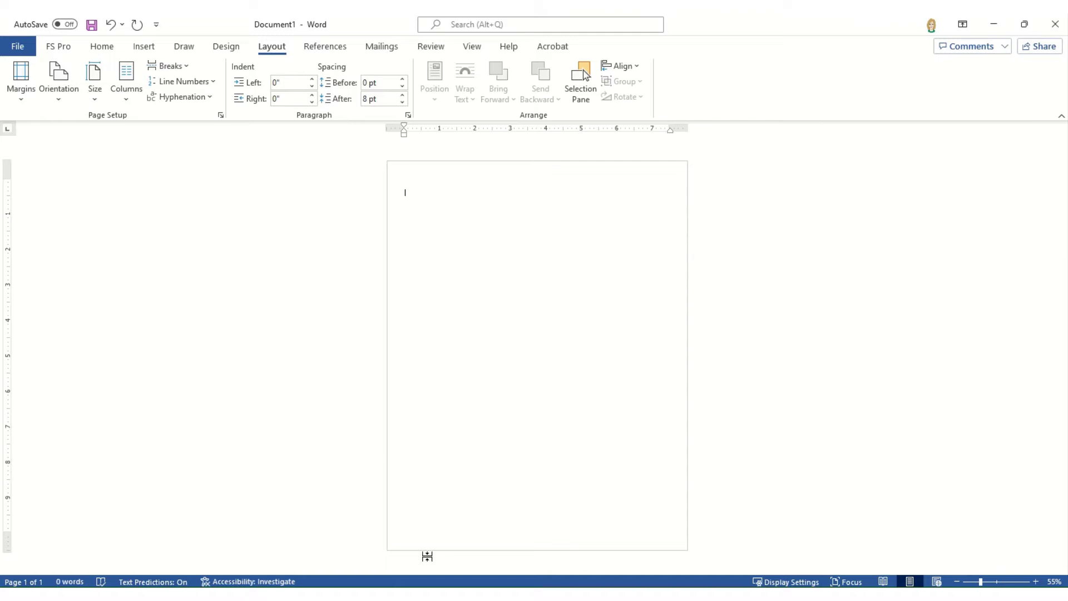
{"action": "left_click", "coordinate": [98, 49]}
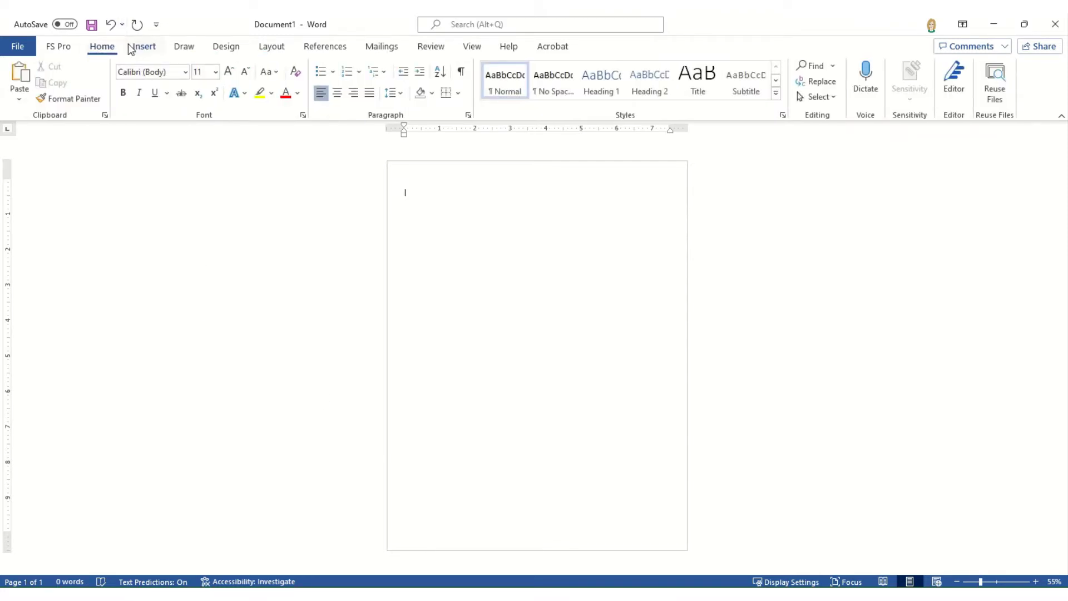
Insert the picture 'PFPF Cherry Blossom Petal_PrintCutTrace' from this device onto the page.
{"action": "left_click", "coordinate": [149, 50]}
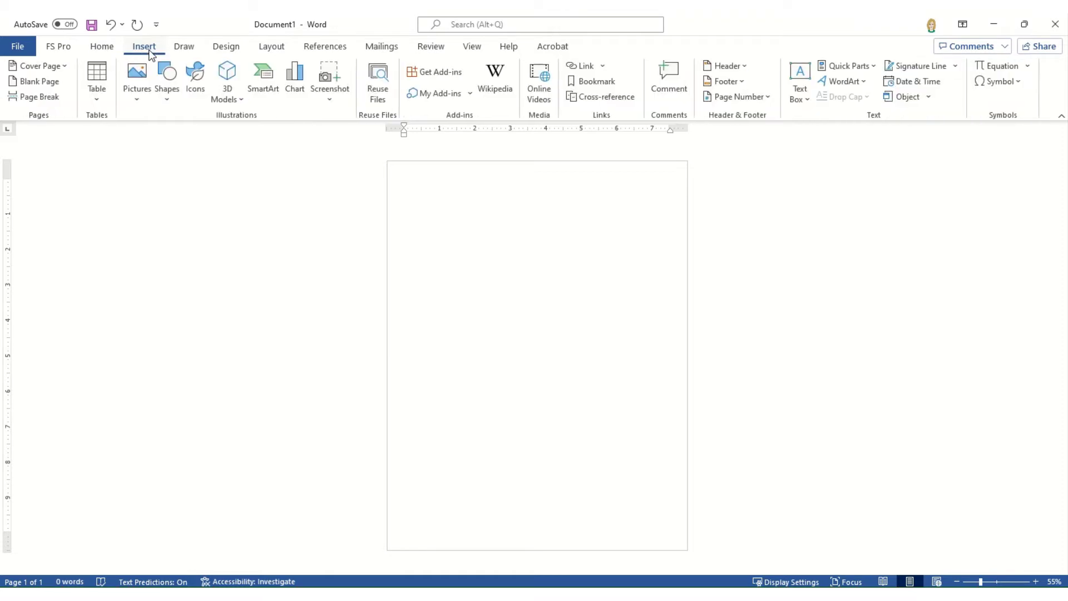
{"action": "left_click", "coordinate": [137, 100]}
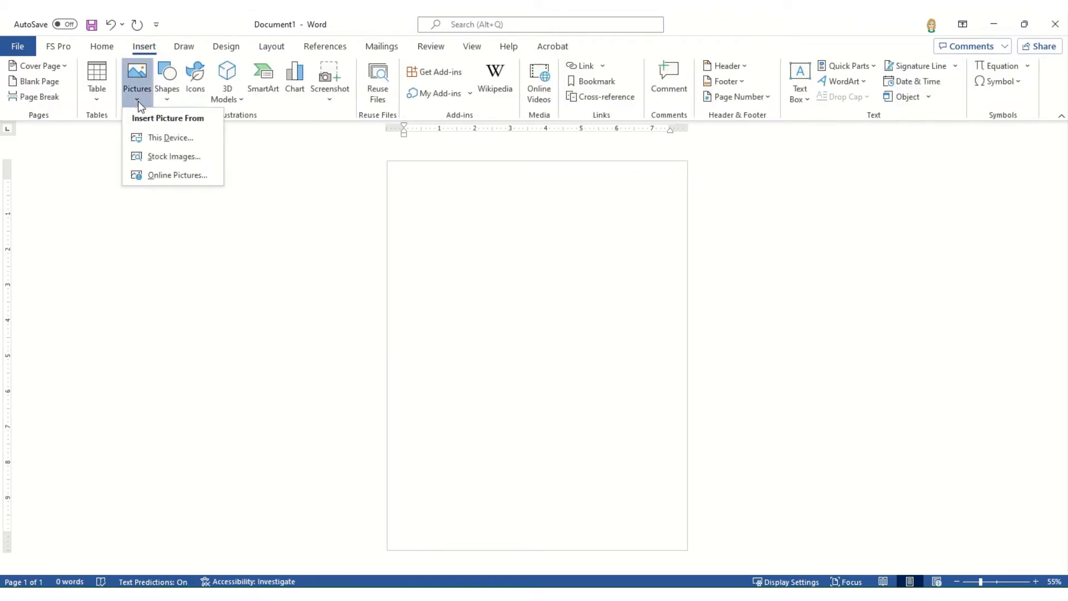
{"action": "left_click", "coordinate": [157, 138]}
{"action": "left_click_drag", "start_coordinate": [451, 191], "coordinate": [452, 303]}
{"action": "left_click", "coordinate": [57, 264]}
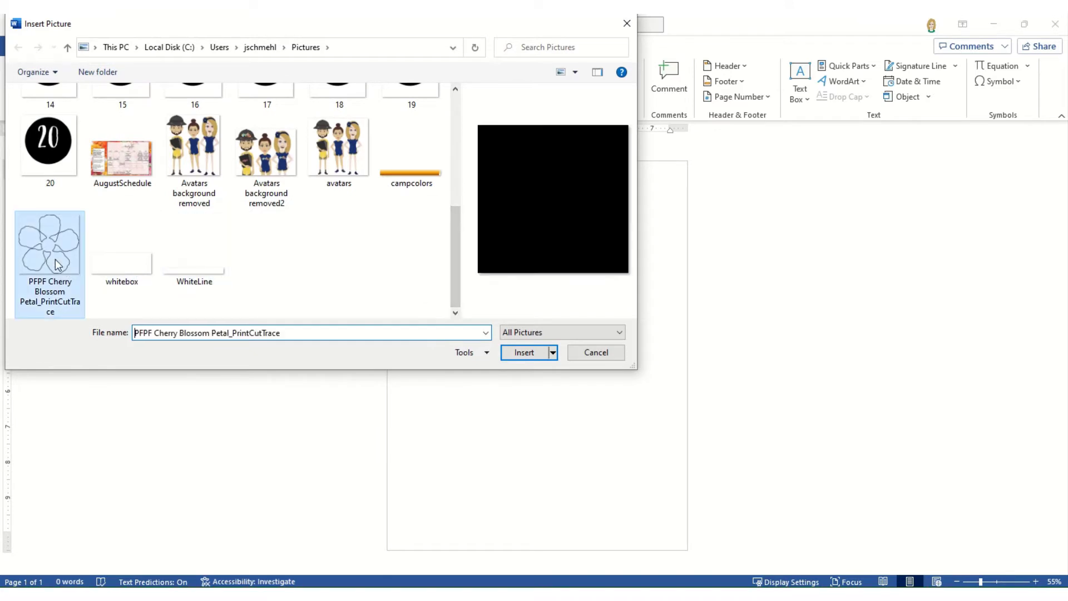
{"action": "left_click", "coordinate": [526, 353]}
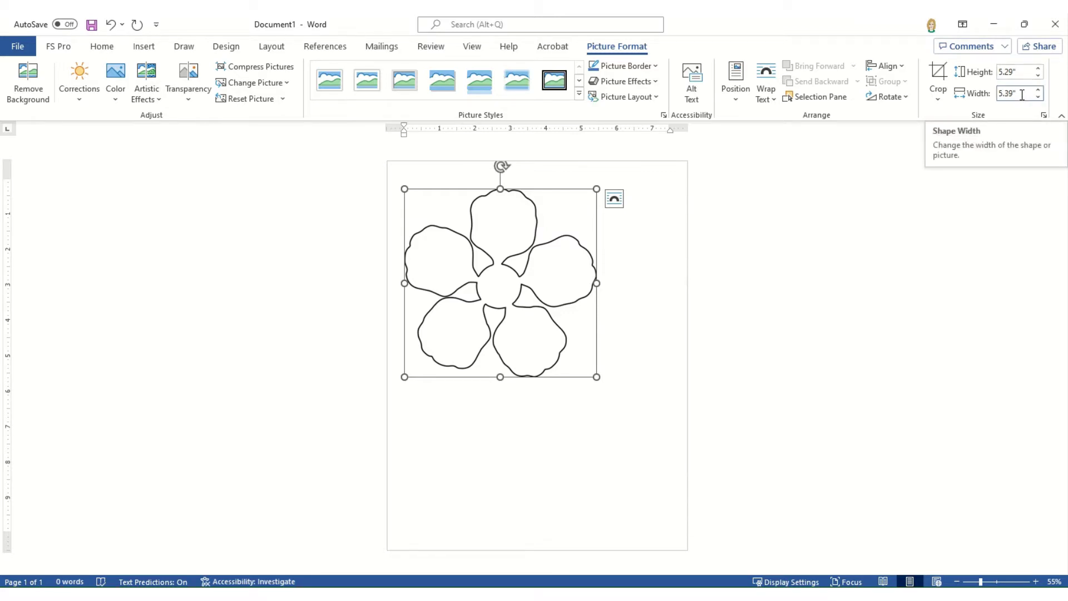
Shrink the flower picture to 3 inches wide.
{"action": "left_click", "coordinate": [1044, 115]}
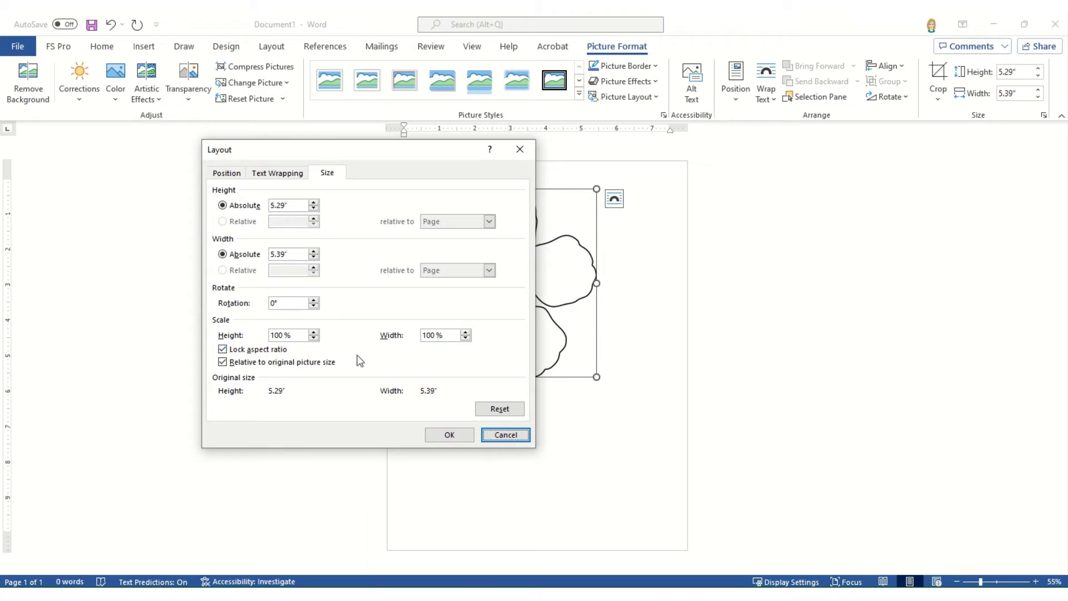
{"action": "left_click", "coordinate": [451, 435]}
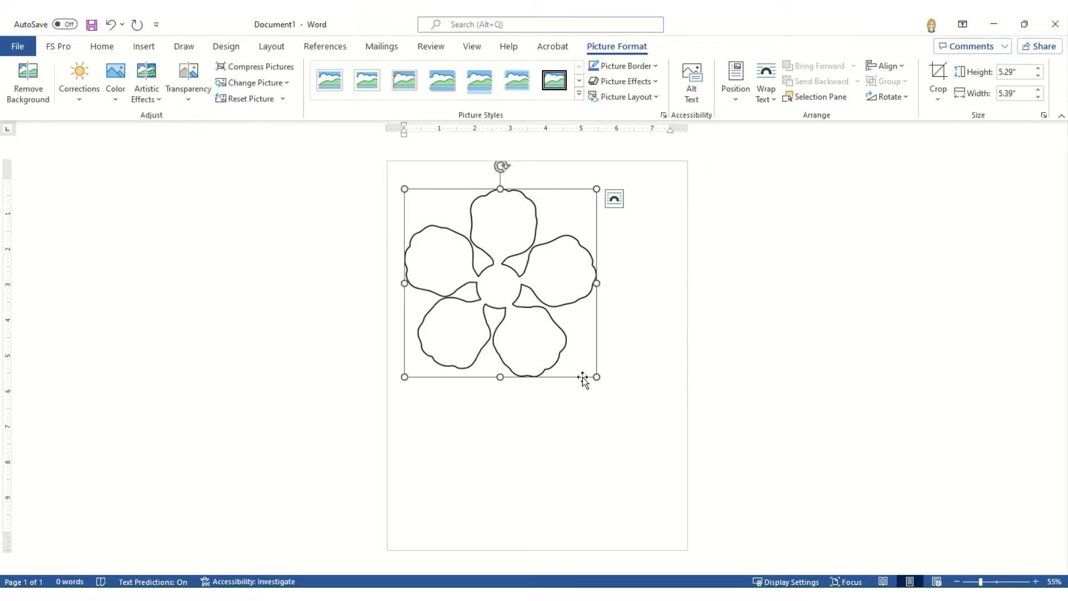
{"action": "mouse_move", "coordinate": [596, 377]}
{"action": "left_mouse_down"}
{"action": "mouse_move", "coordinate": [652, 456]}
{"action": "mouse_move", "coordinate": [578, 418]}
{"action": "mouse_move", "coordinate": [513, 341]}
{"action": "mouse_move", "coordinate": [560, 343]}
{"action": "mouse_move", "coordinate": [610, 393]}
{"action": "mouse_move", "coordinate": [584, 366]}
{"action": "left_mouse_up"}
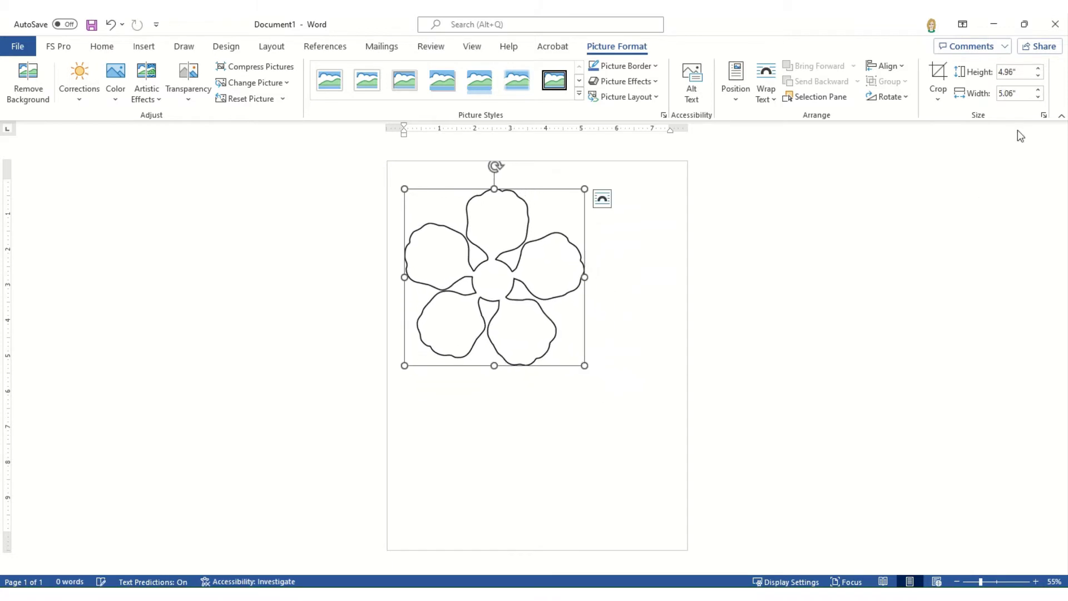
{"action": "left_click", "coordinate": [1022, 93]}
{"action": "type", "text": "3"}
{"action": "key", "text": "Return"}
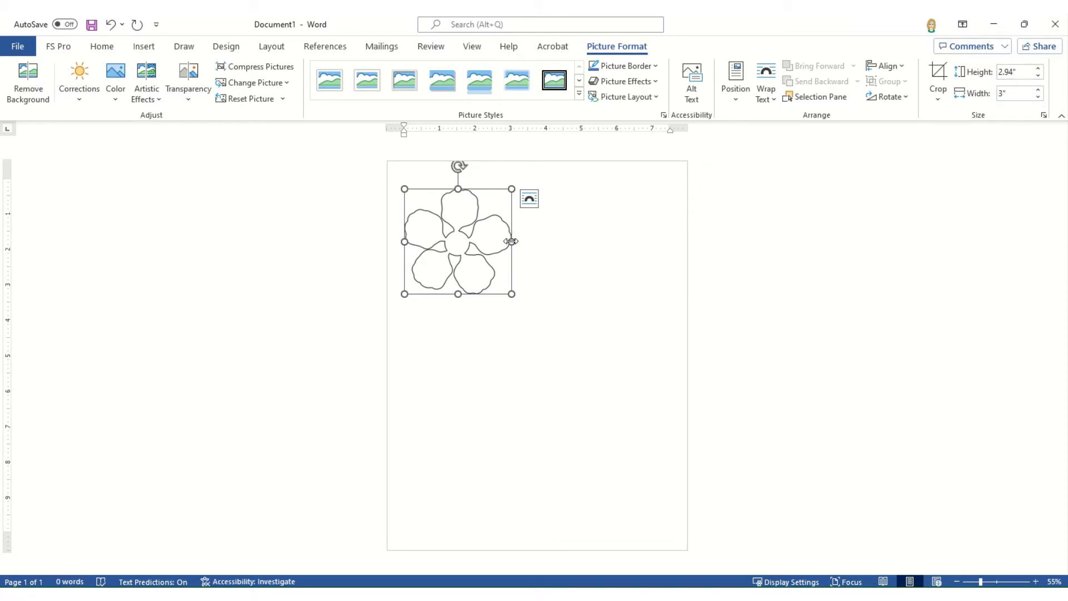
Stretch the flower out of proportion to 7.04 inches wide by 5.51 inches high.
{"action": "left_click_drag", "start_coordinate": [511, 242], "coordinate": [614, 241]}
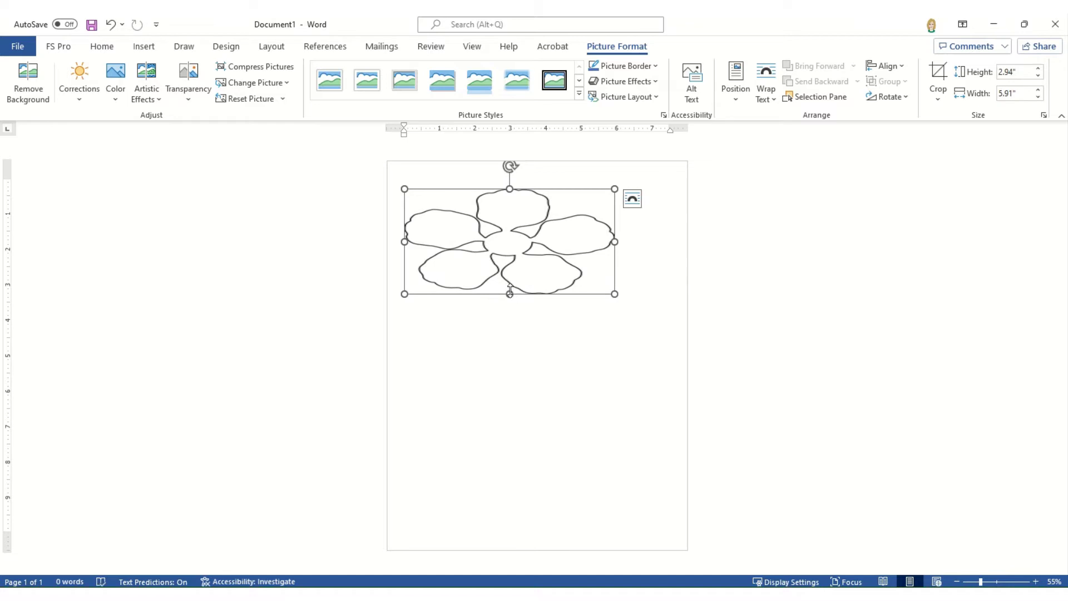
{"action": "left_click_drag", "start_coordinate": [510, 290], "coordinate": [509, 385]}
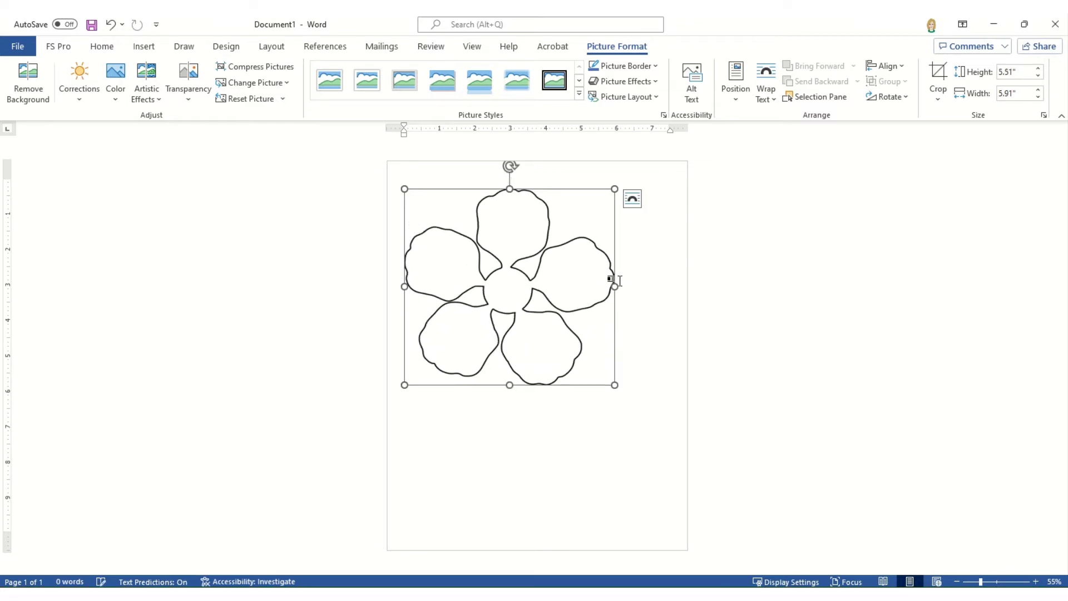
{"action": "left_click_drag", "start_coordinate": [615, 286], "coordinate": [655, 285]}
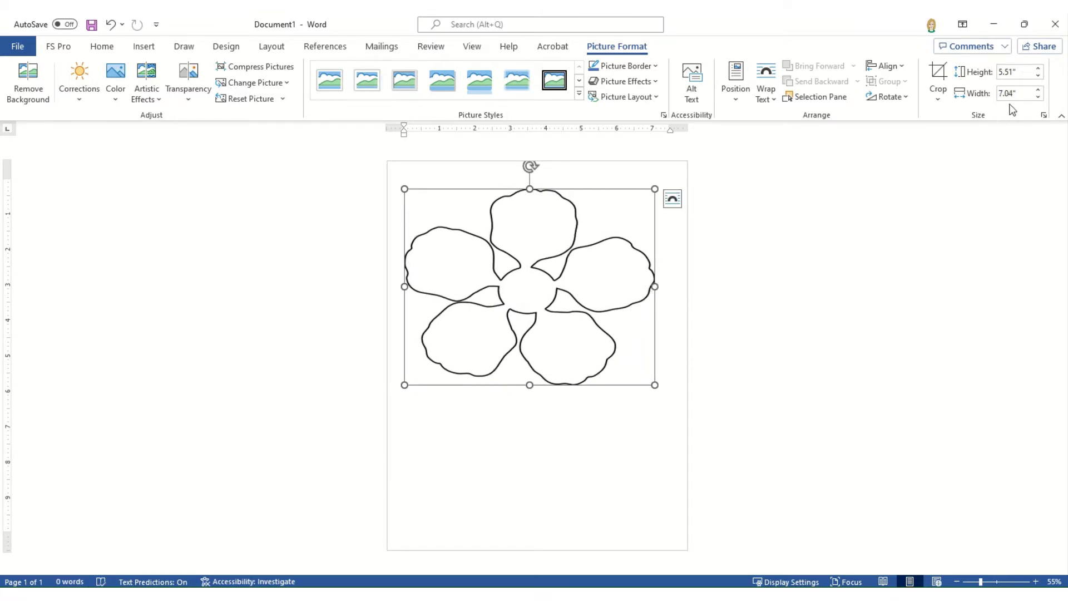
Undo the resizing until the flower is back to its original 5.29 by 5.39 inches.
{"action": "left_click", "coordinate": [111, 24]}
{"action": "left_click", "coordinate": [111, 25]}
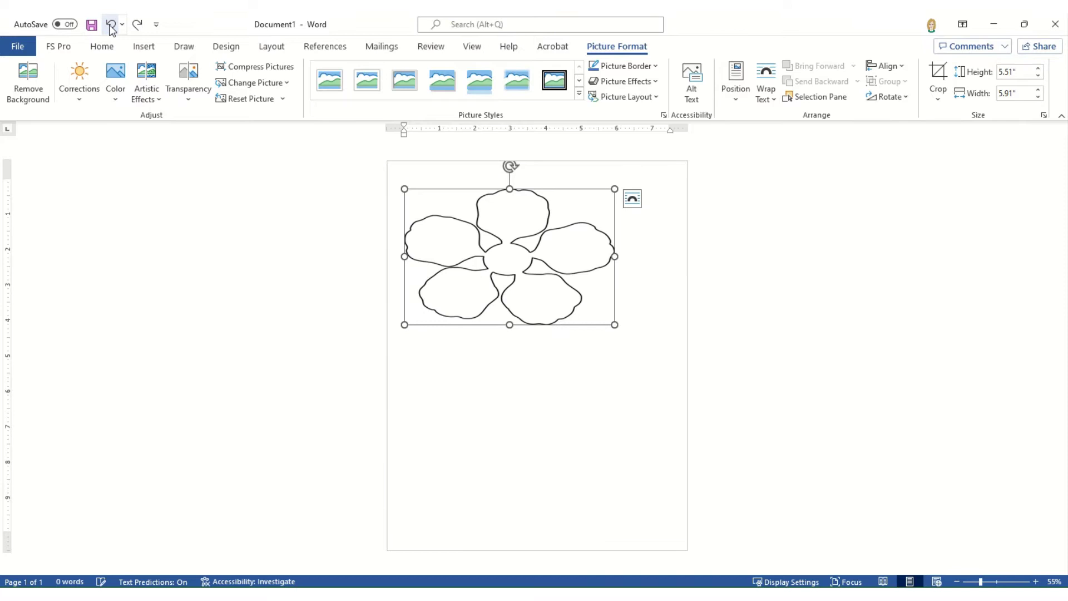
{"action": "left_click", "coordinate": [110, 25]}
{"action": "left_click", "coordinate": [110, 24]}
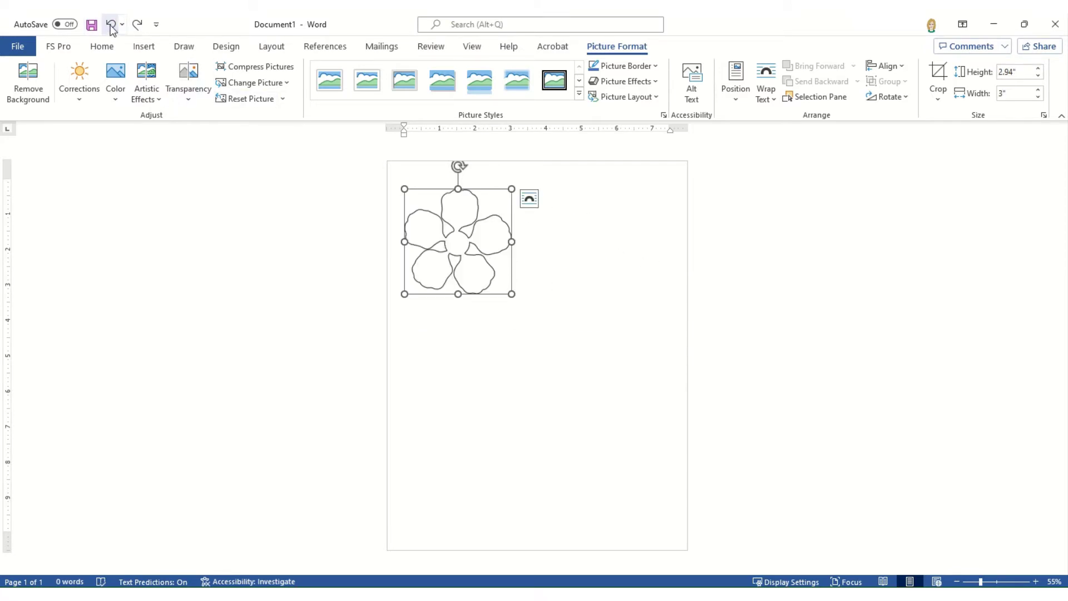
{"action": "left_click", "coordinate": [111, 25]}
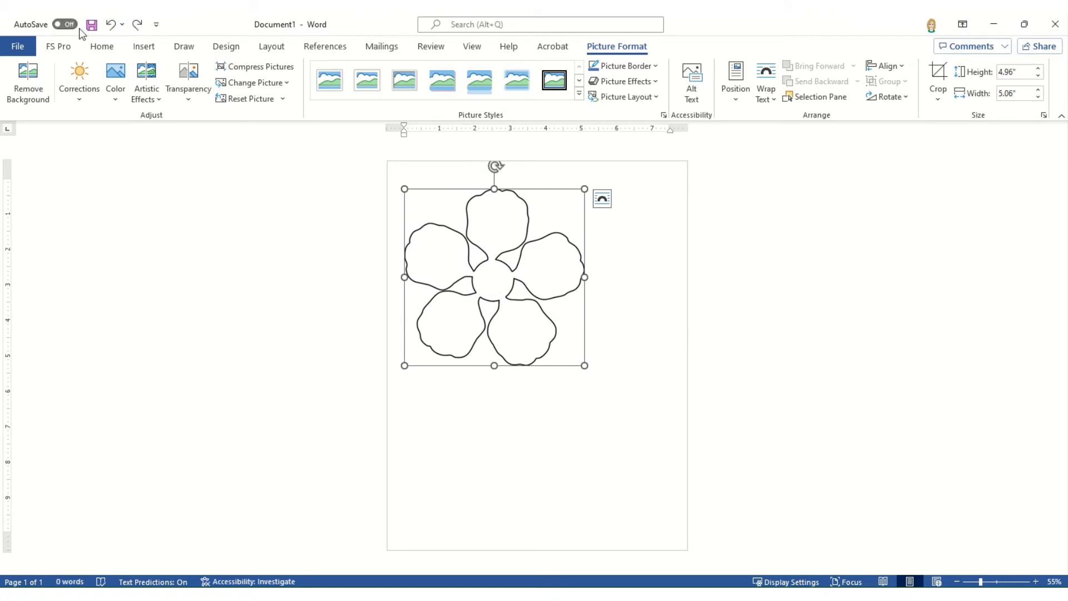
{"action": "left_click", "coordinate": [109, 25]}
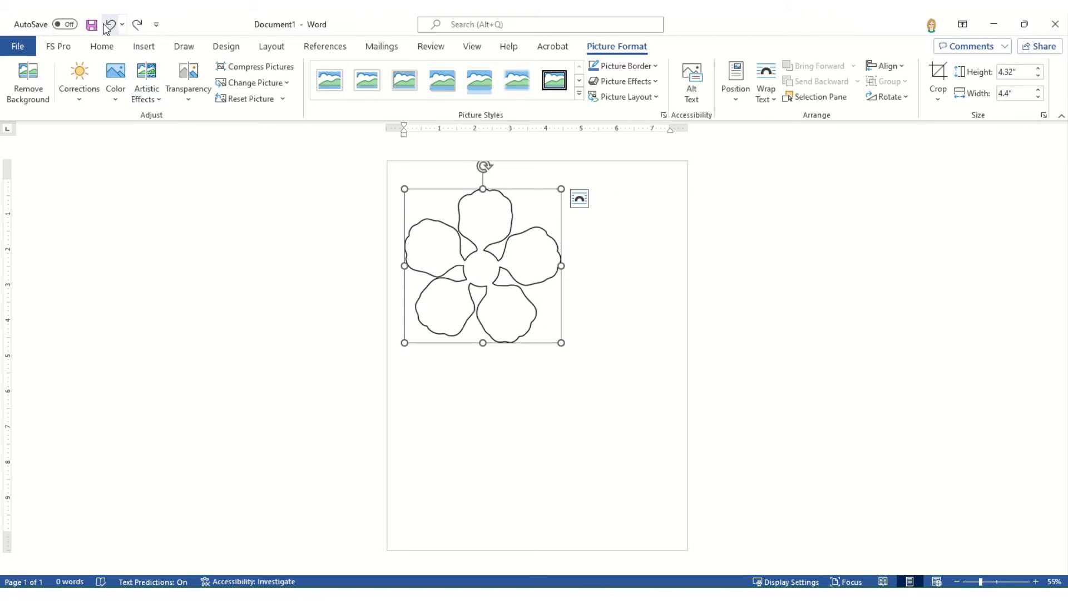
{"action": "left_click", "coordinate": [112, 24]}
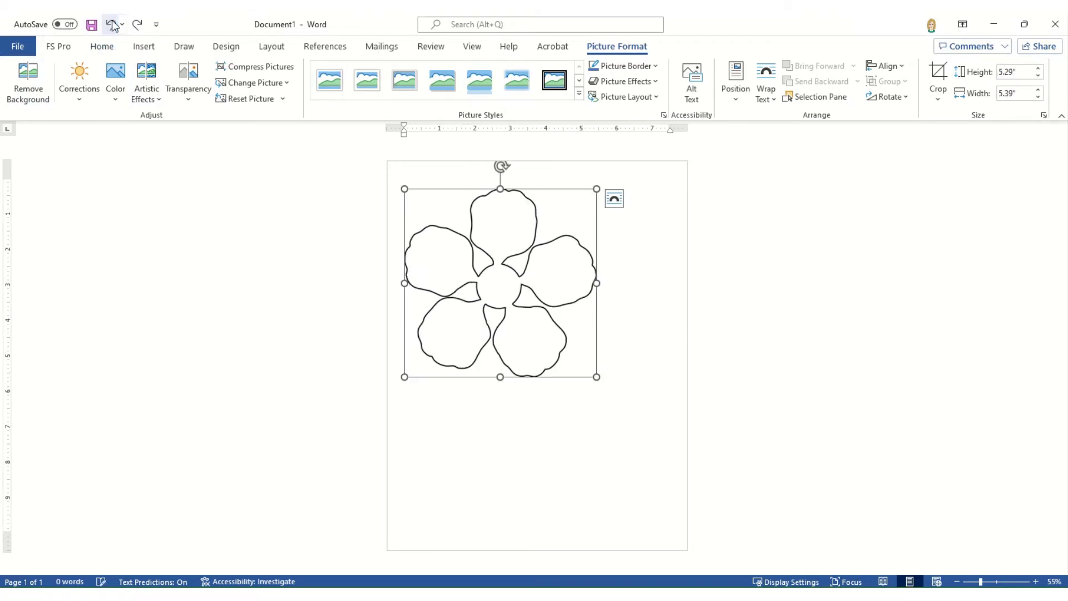
Set the flower's width to 3 inches, keeping proportions at 2.94 inches high.
{"action": "left_click", "coordinate": [1019, 96]}
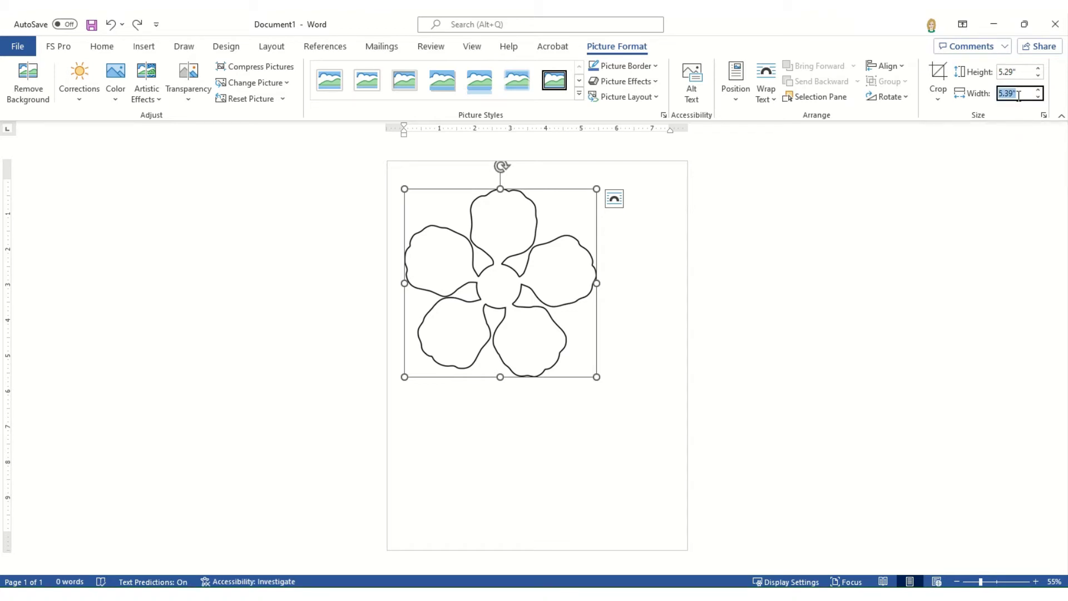
{"action": "type", "text": "3"}
{"action": "key", "text": "Return"}
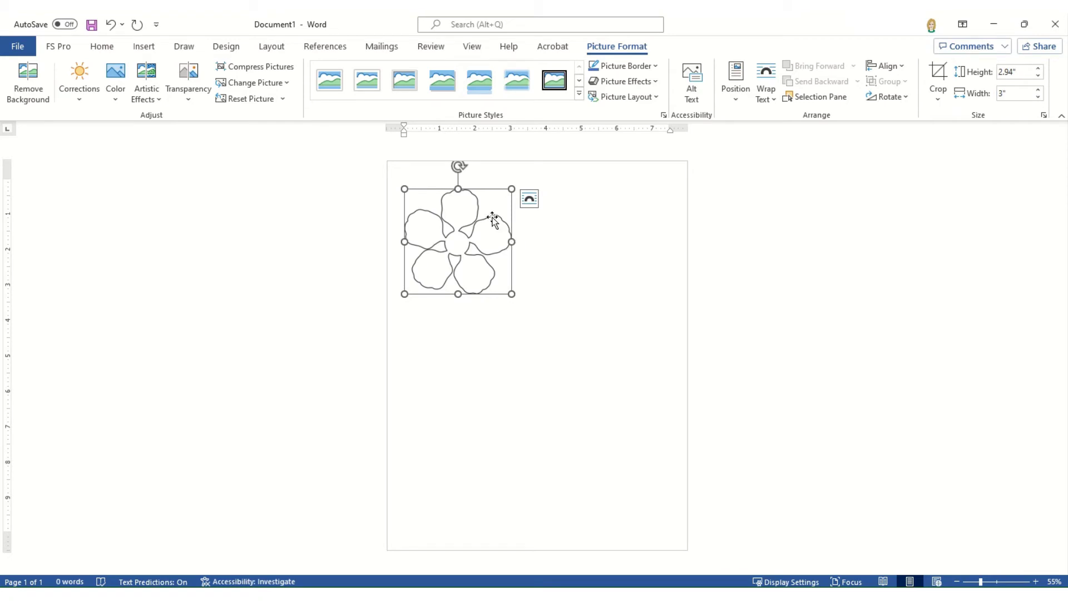
Give the flower In Front of Text wrapping and drag it to the bottom-right corner.
{"action": "left_click", "coordinate": [767, 102]}
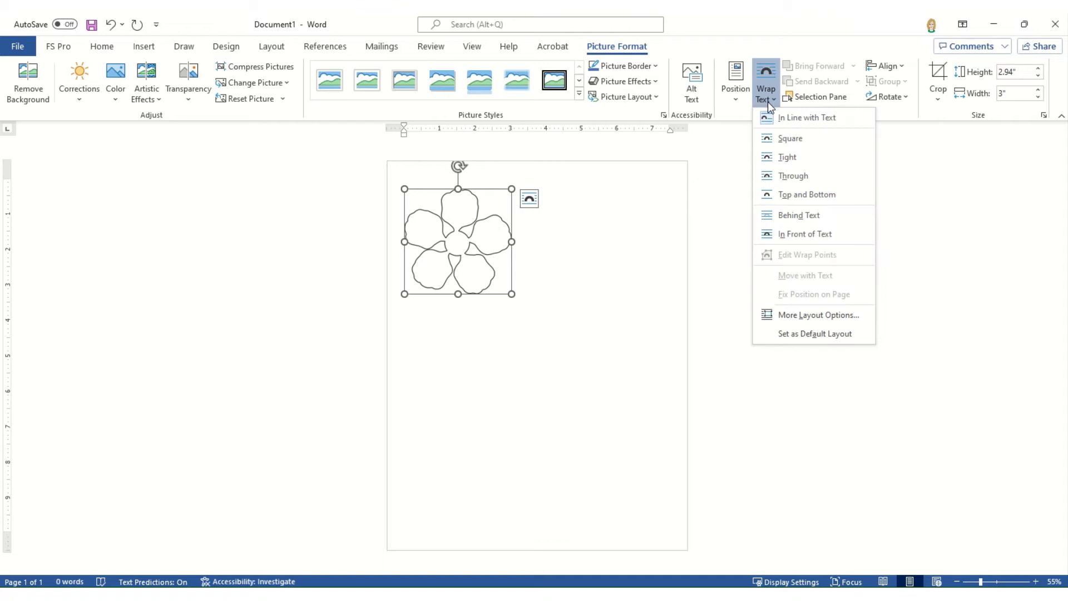
{"action": "left_click", "coordinate": [822, 234]}
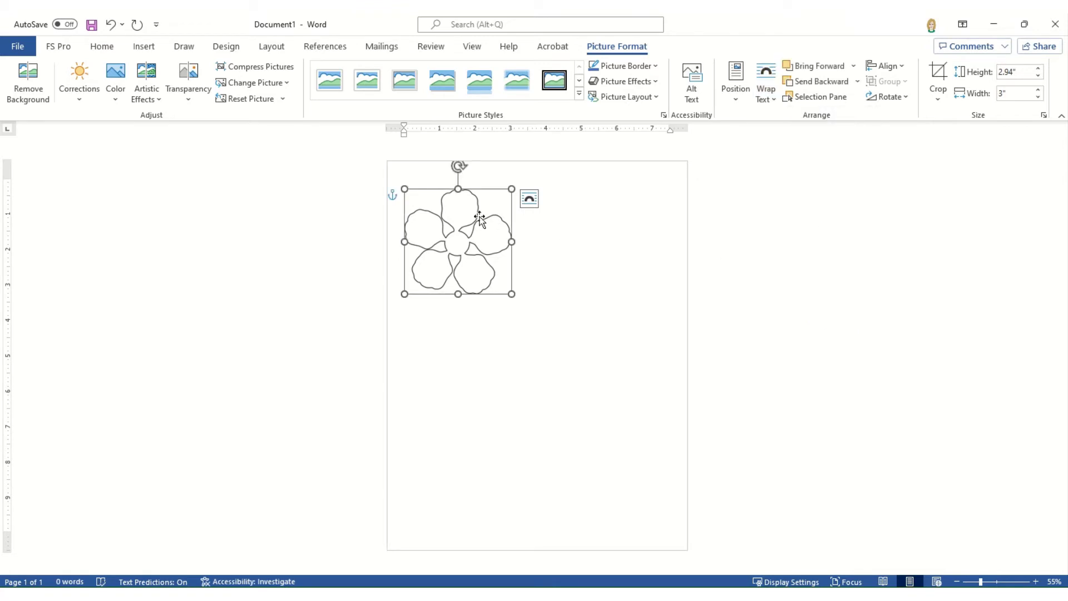
{"action": "left_click_drag", "start_coordinate": [498, 233], "coordinate": [650, 455]}
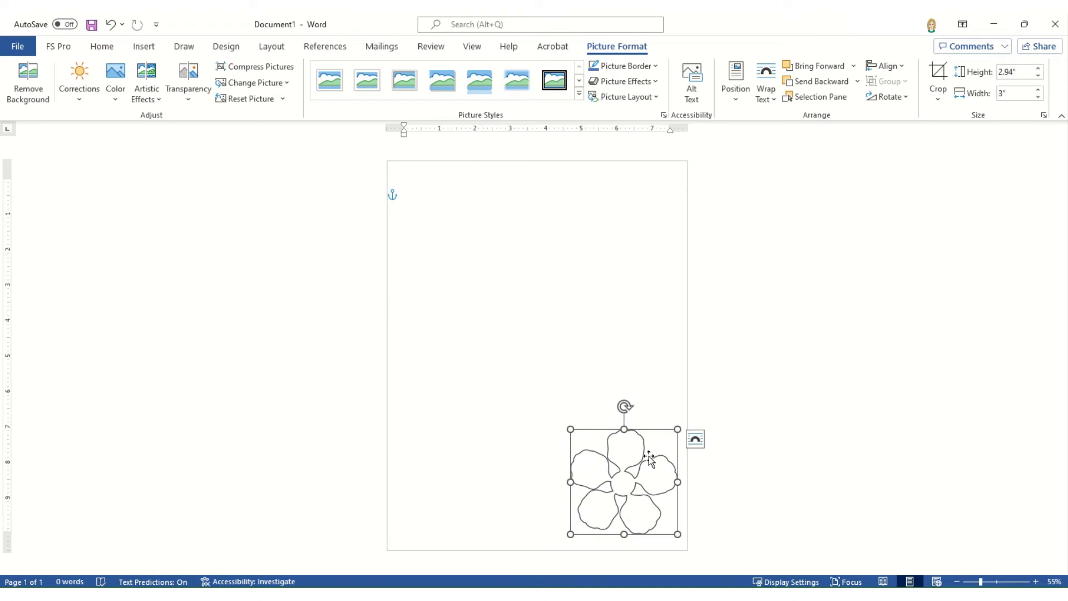
{"action": "right_click", "coordinate": [645, 459]}
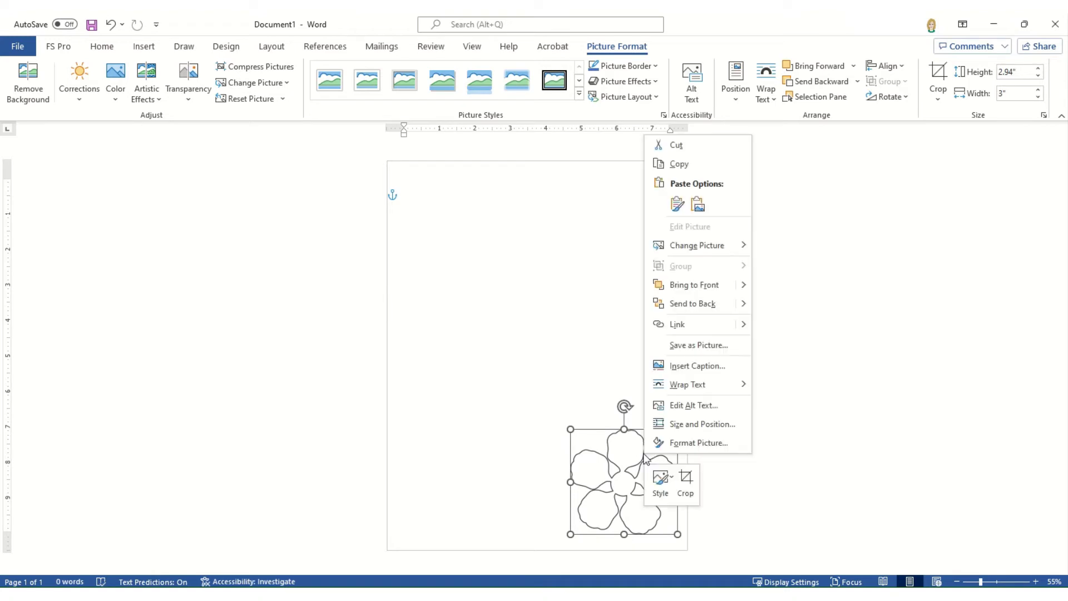
Copy the 3-inch flower and place a pasted copy beside the bottom flower.
{"action": "left_click", "coordinate": [693, 170]}
{"action": "left_click", "coordinate": [612, 271]}
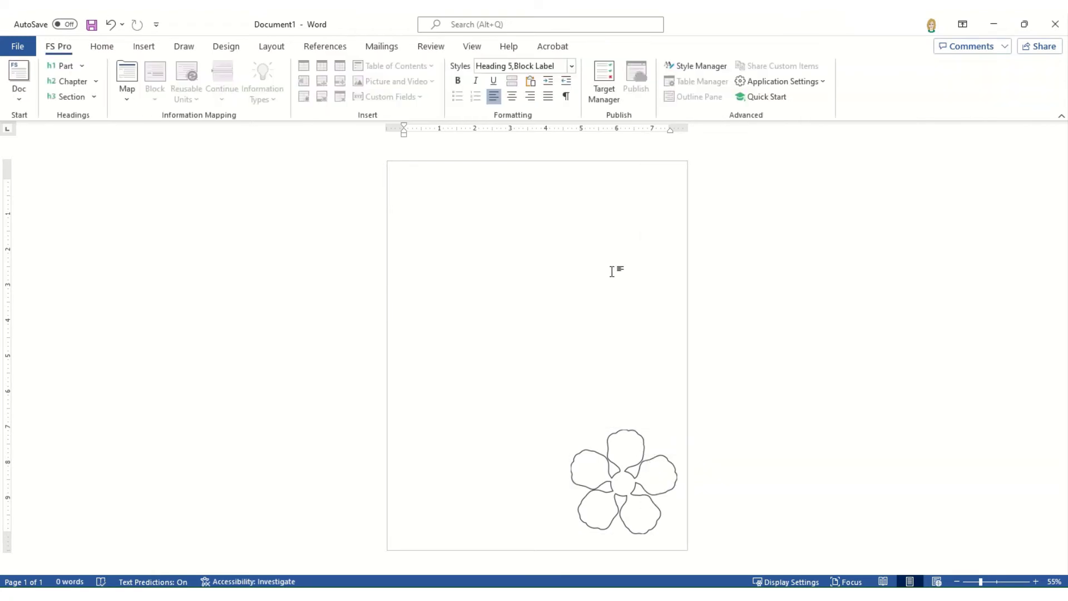
{"action": "right_click", "coordinate": [613, 272]}
{"action": "left_click", "coordinate": [646, 341]}
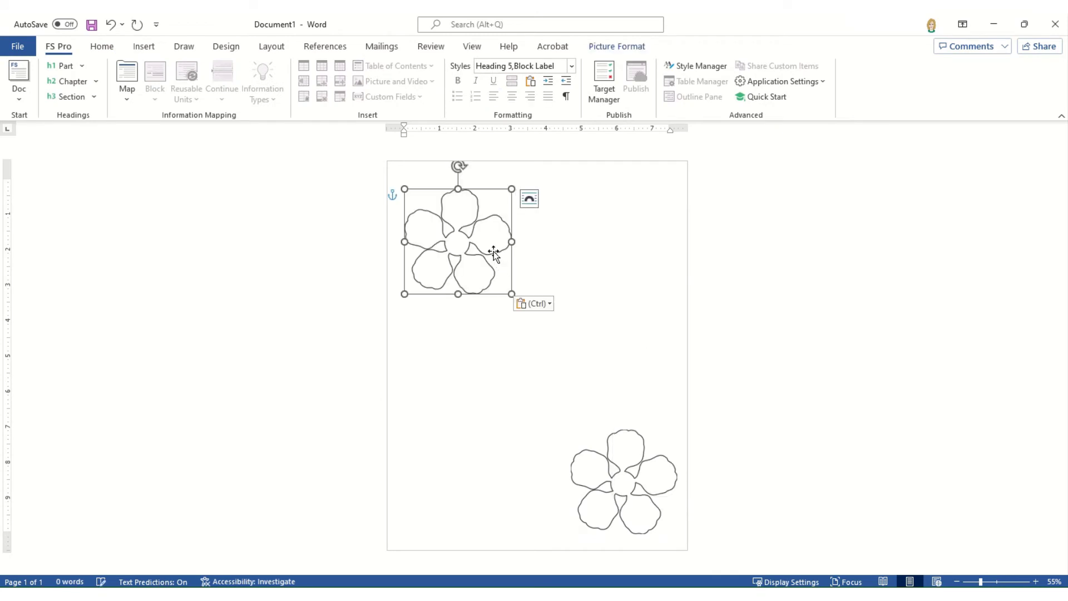
{"action": "left_click_drag", "start_coordinate": [500, 251], "coordinate": [512, 490]}
{"action": "left_click", "coordinate": [566, 335]}
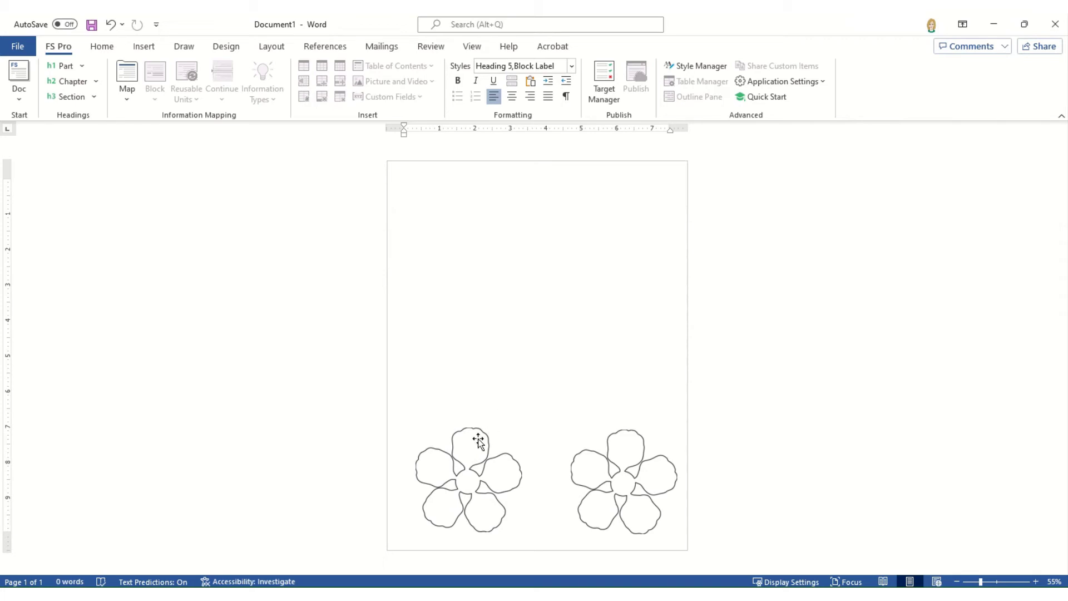
Paste another 3-inch copy and move it above, between the two lower flowers.
{"action": "right_click", "coordinate": [484, 239]}
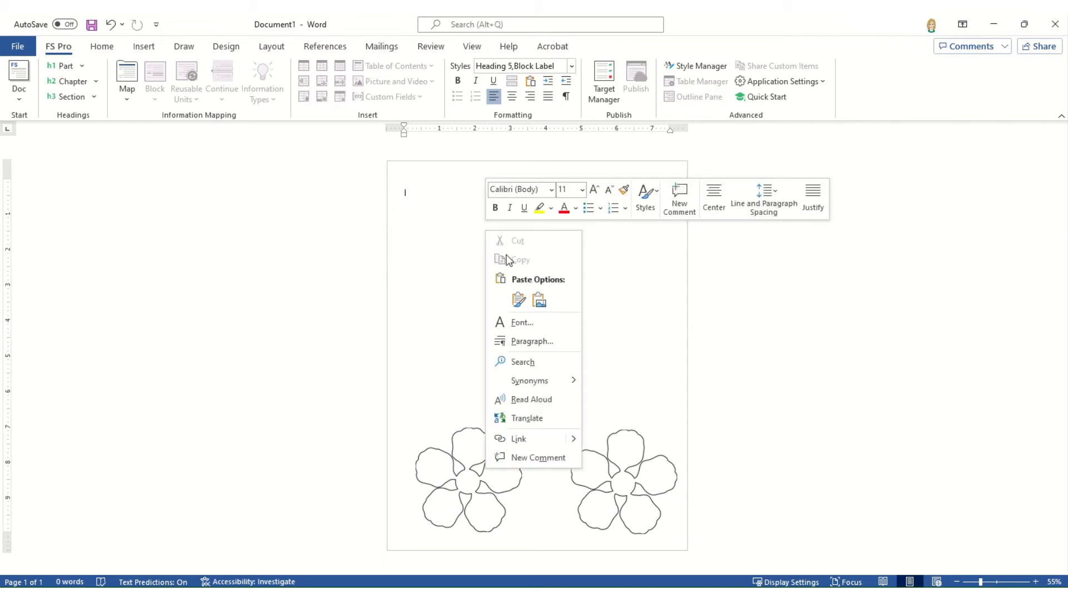
{"action": "left_click", "coordinate": [518, 301]}
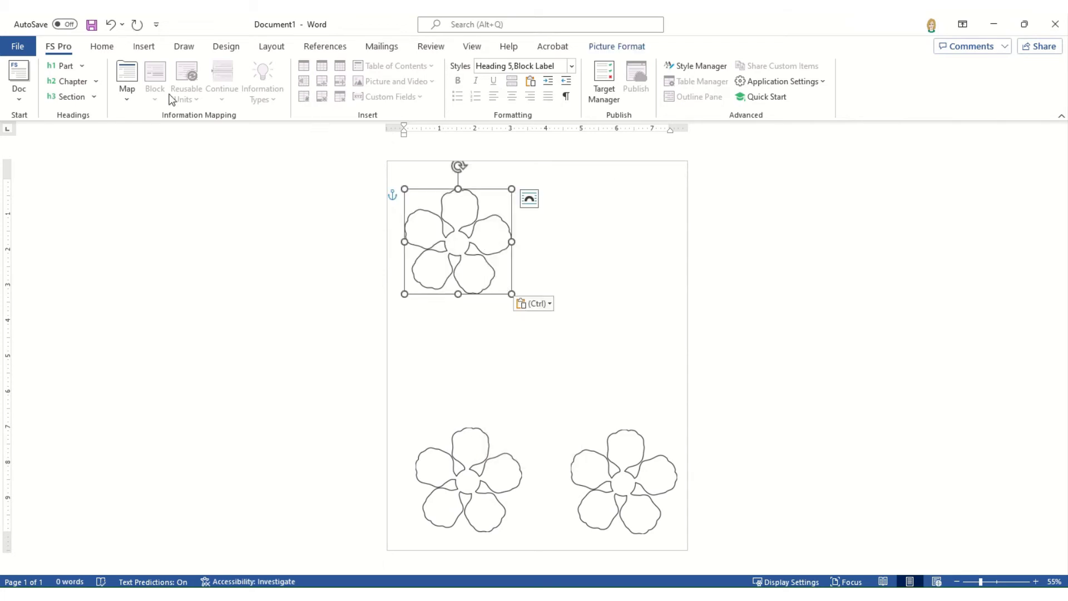
{"action": "left_click", "coordinate": [104, 45]}
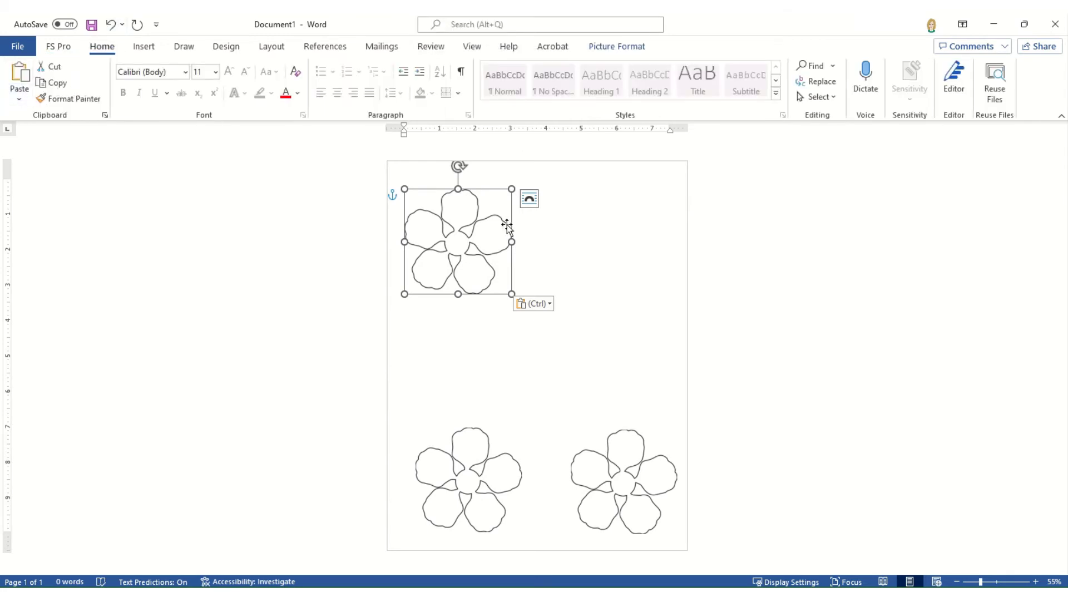
{"action": "left_click_drag", "start_coordinate": [496, 222], "coordinate": [590, 382]}
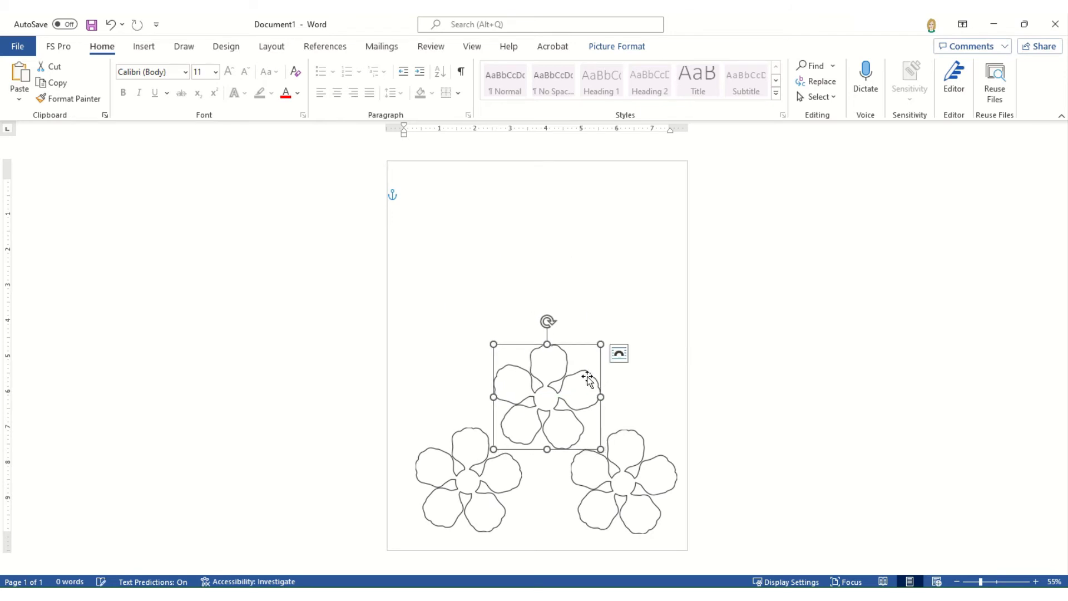
{"action": "left_click", "coordinate": [545, 257]}
Paste a flower copy, set its width to 2.5 inches, and move it upper right.
{"action": "left_click", "coordinate": [20, 75]}
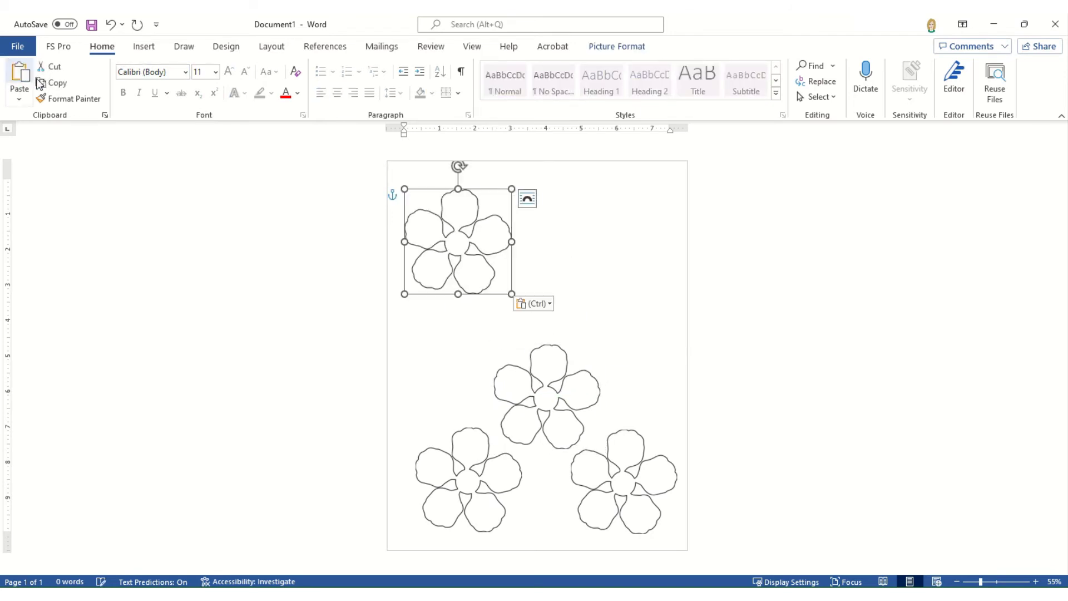
{"action": "left_click", "coordinate": [617, 46]}
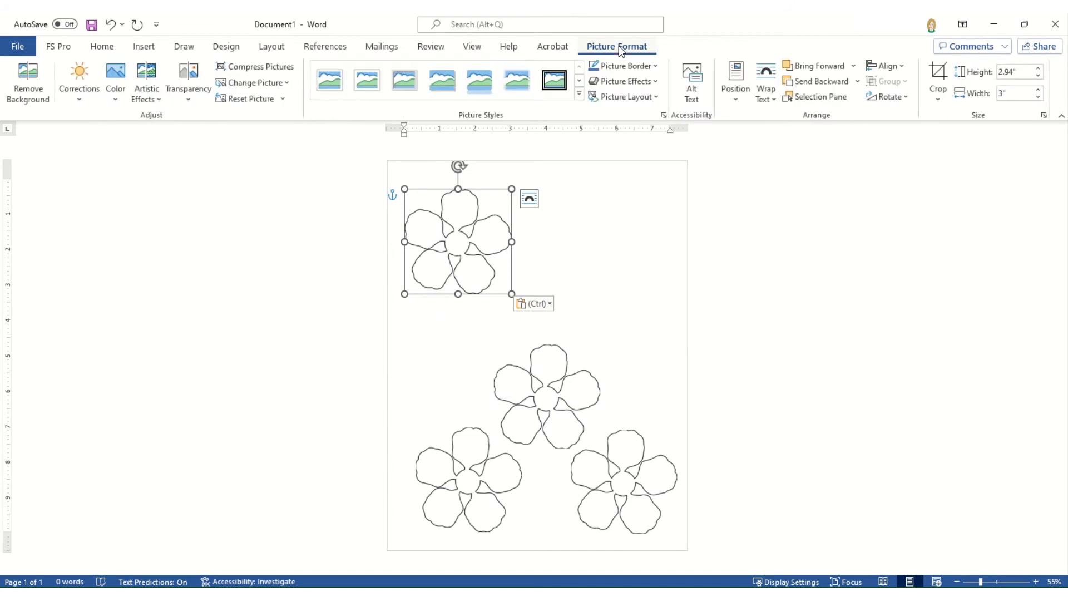
{"action": "left_click", "coordinate": [1018, 93]}
{"action": "type", "text": "2.5"}
{"action": "key", "text": "Return"}
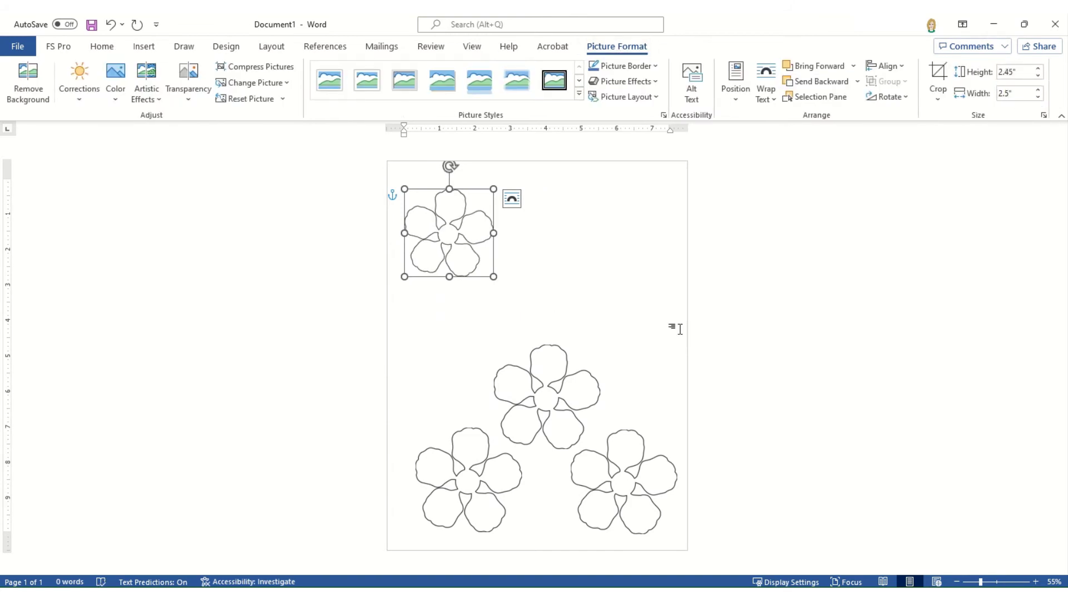
{"action": "left_click_drag", "start_coordinate": [480, 215], "coordinate": [646, 295]}
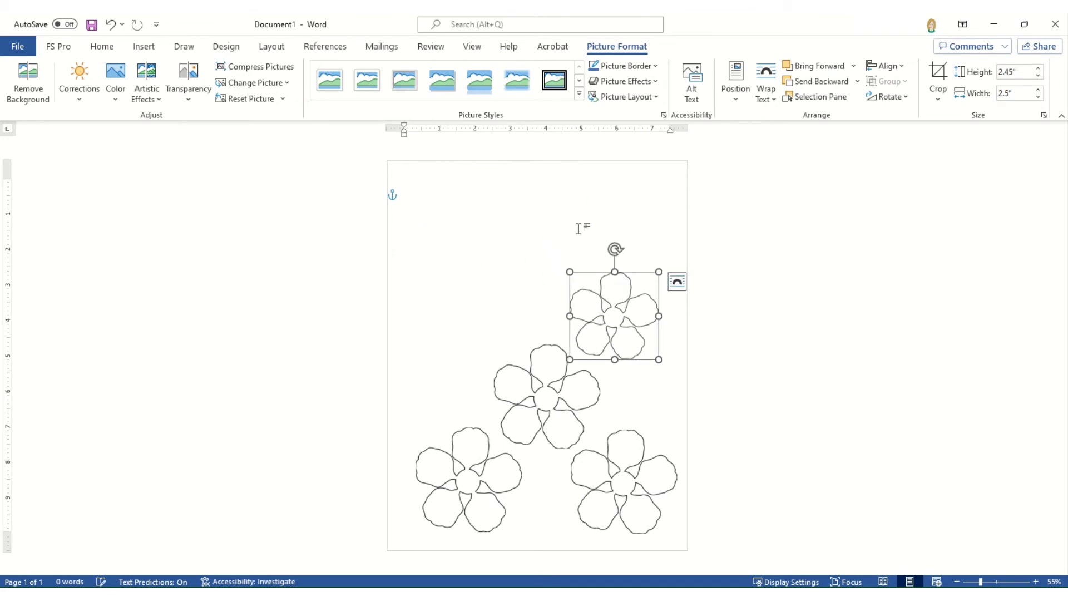
{"action": "left_click", "coordinate": [521, 213]}
Paste another copy, resize it to 2.25 inches wide, and place it left of the middle flower.
{"action": "right_click", "coordinate": [518, 214]}
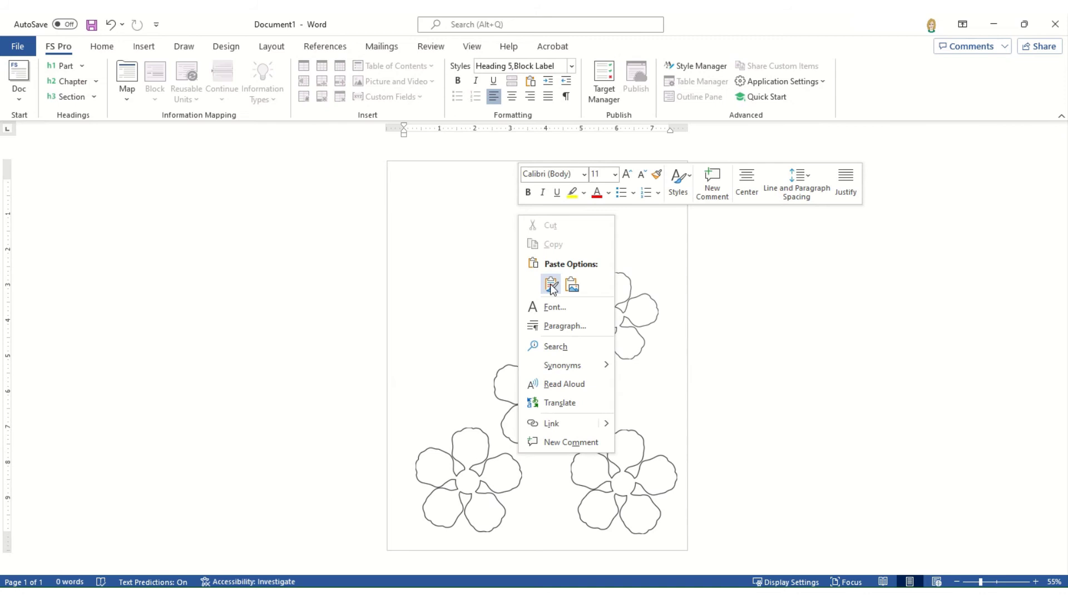
{"action": "left_click", "coordinate": [551, 285]}
{"action": "left_click_drag", "start_coordinate": [508, 191], "coordinate": [514, 263]}
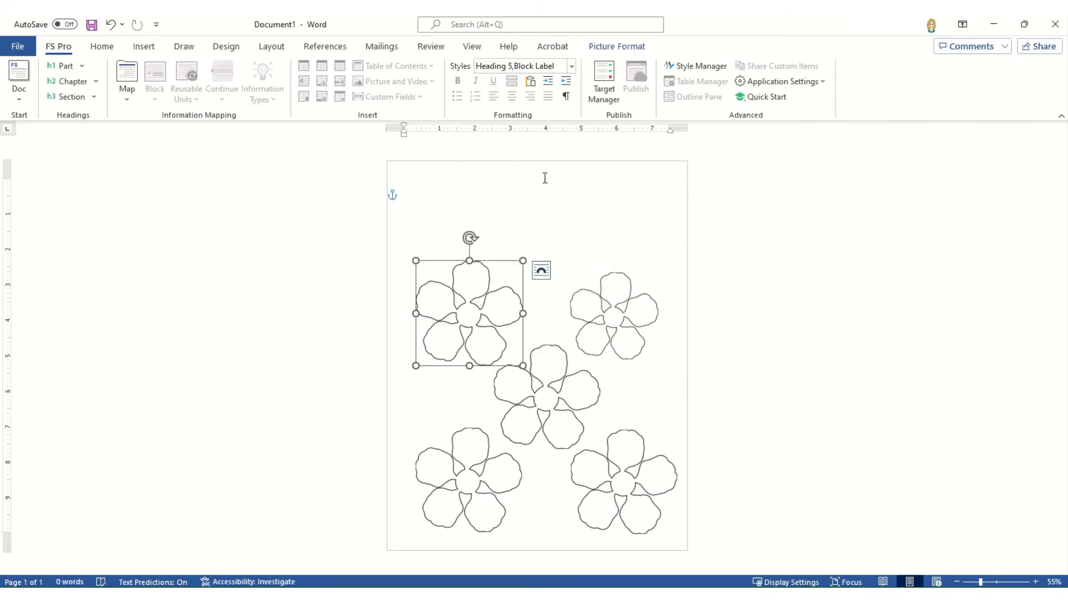
{"action": "left_click", "coordinate": [627, 49]}
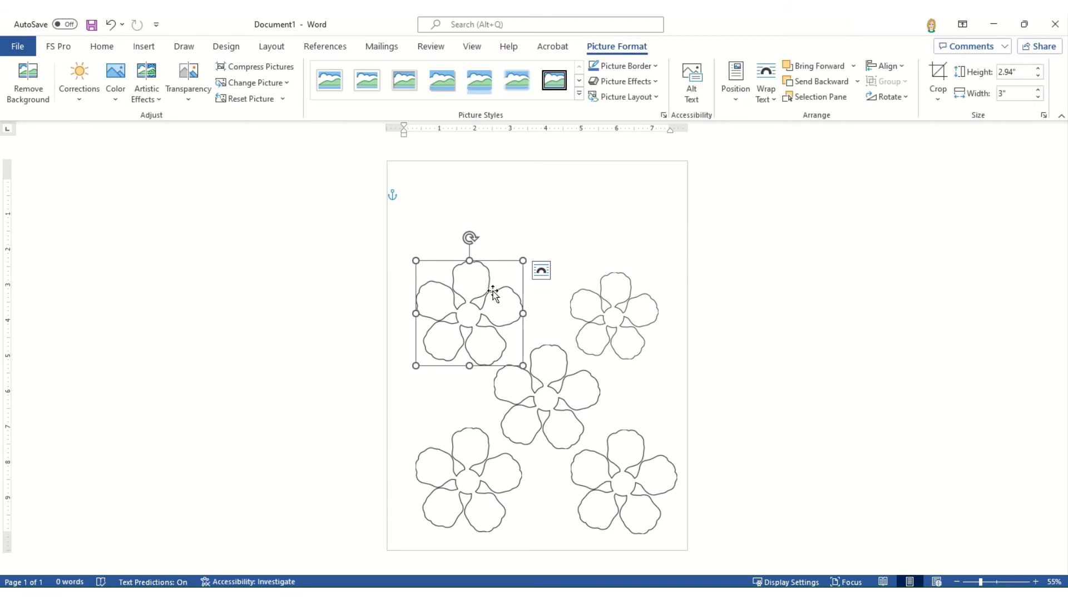
{"action": "left_click", "coordinate": [1019, 92]}
{"action": "type", "text": "2.25"}
{"action": "key", "text": "Return"}
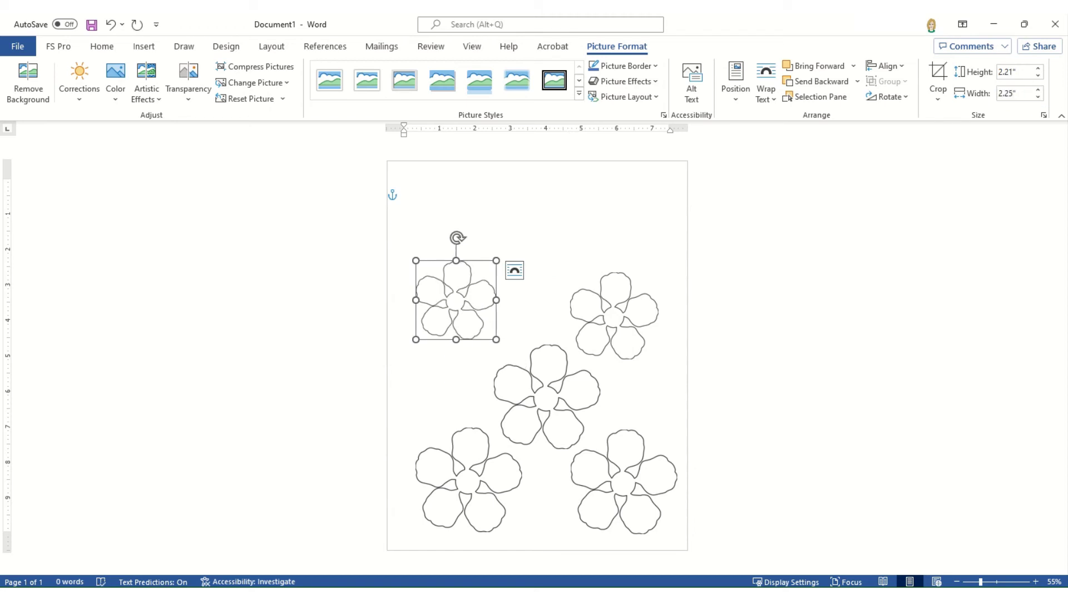
{"action": "left_click_drag", "start_coordinate": [477, 265], "coordinate": [472, 340]}
Copy the 2.25-inch flower and paste three copies at upper middle, top-right corner and top centre.
{"action": "right_click", "coordinate": [473, 341]}
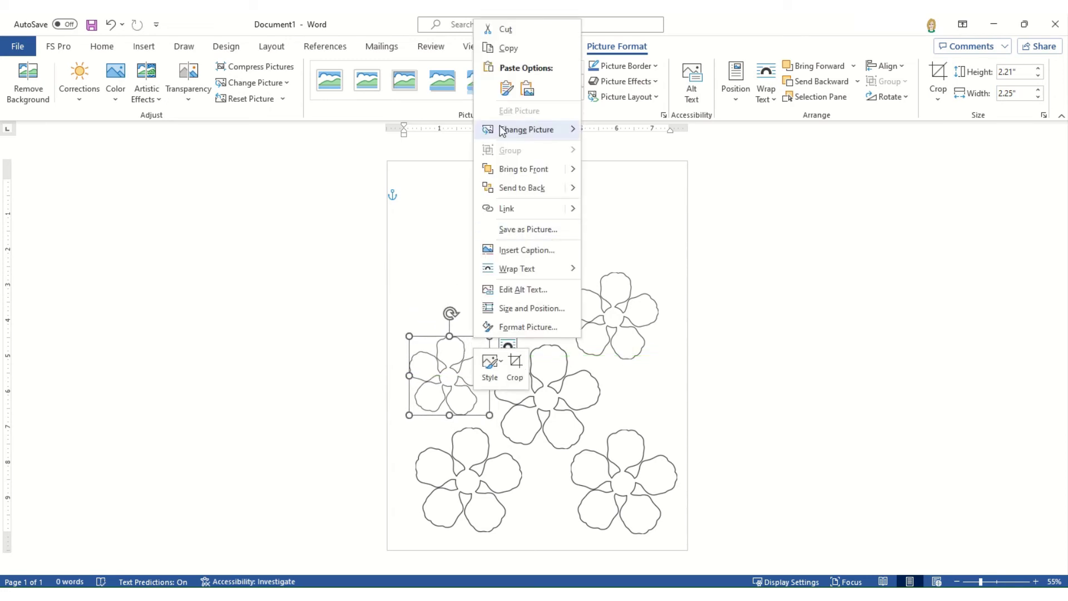
{"action": "left_click", "coordinate": [507, 47]}
{"action": "right_click", "coordinate": [500, 223]}
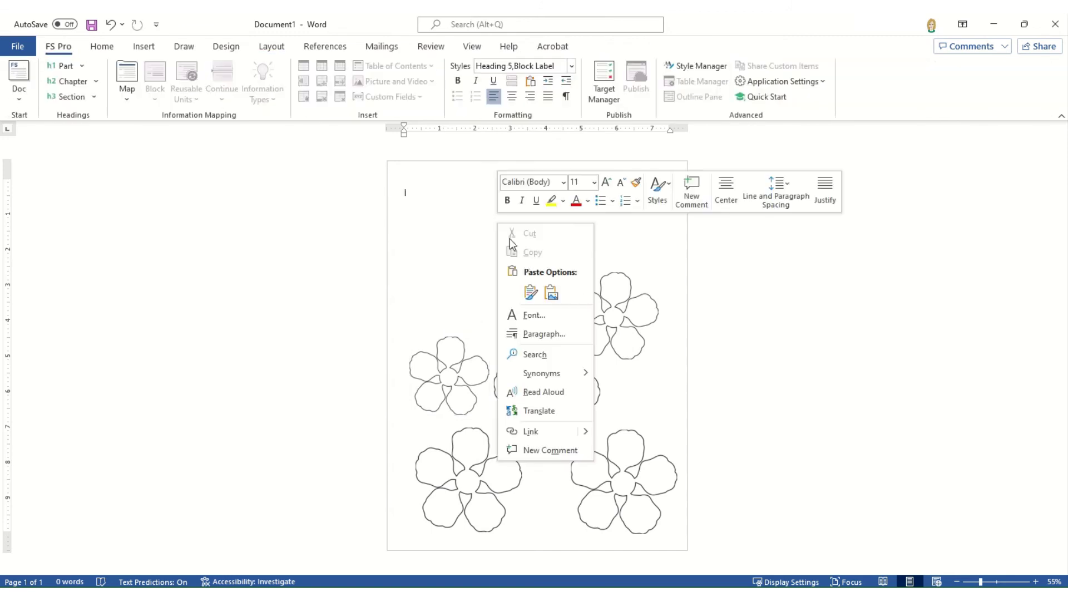
{"action": "left_click", "coordinate": [531, 292]}
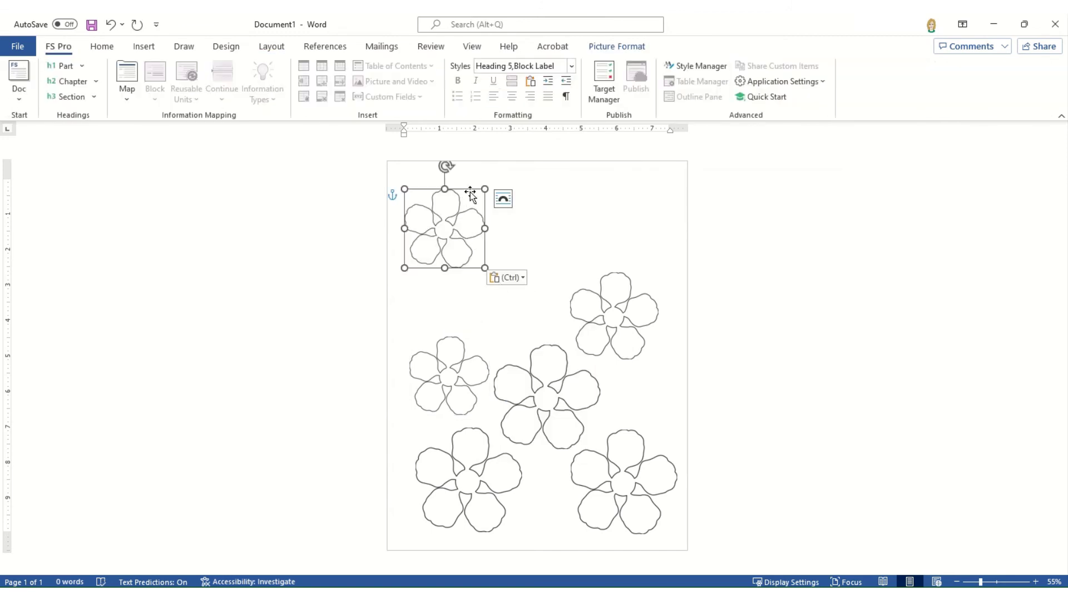
{"action": "left_click_drag", "start_coordinate": [470, 193], "coordinate": [534, 271]}
{"action": "right_click", "coordinate": [578, 236]}
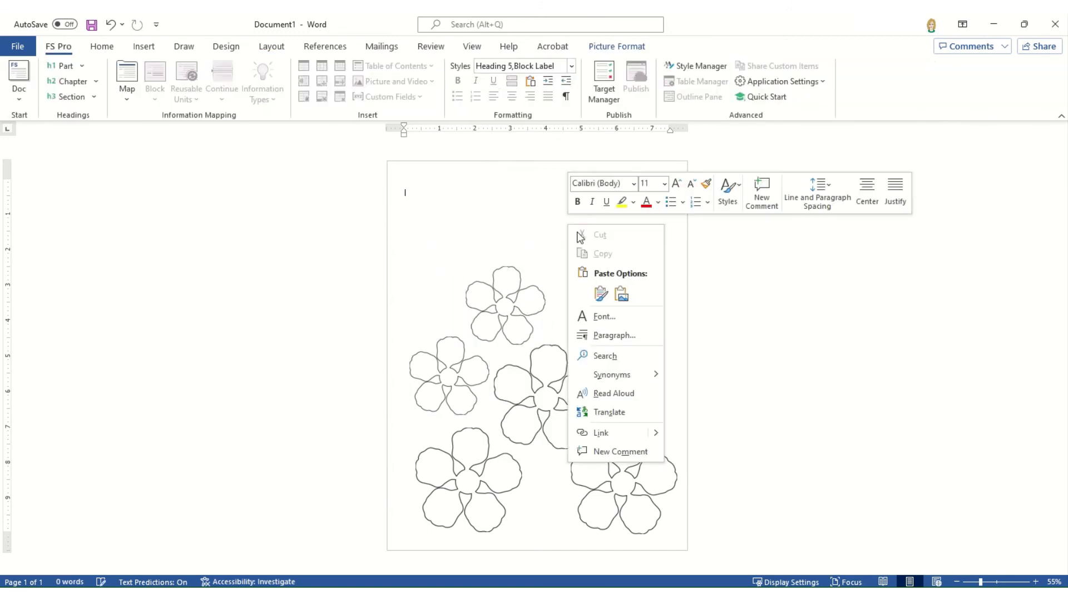
{"action": "left_click", "coordinate": [601, 293]}
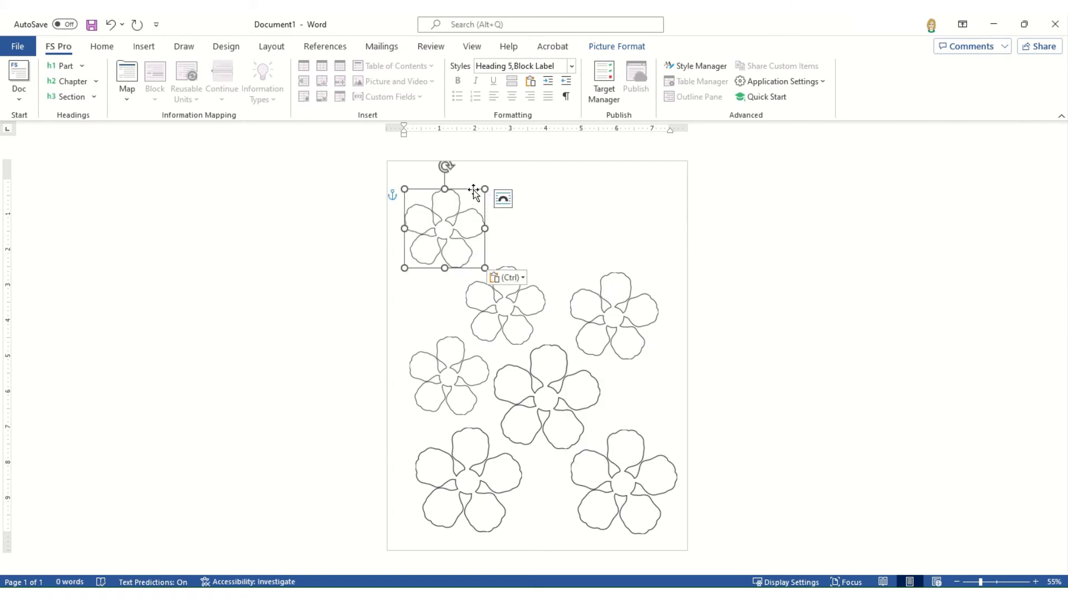
{"action": "left_click_drag", "start_coordinate": [474, 192], "coordinate": [656, 185]}
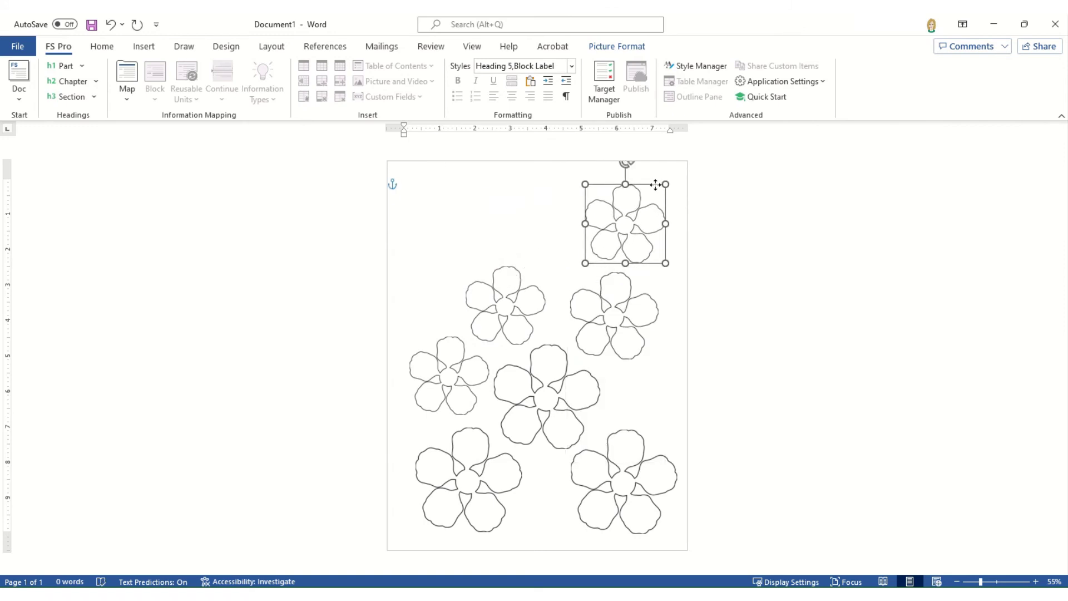
{"action": "right_click", "coordinate": [523, 204]}
{"action": "left_click", "coordinate": [552, 272]}
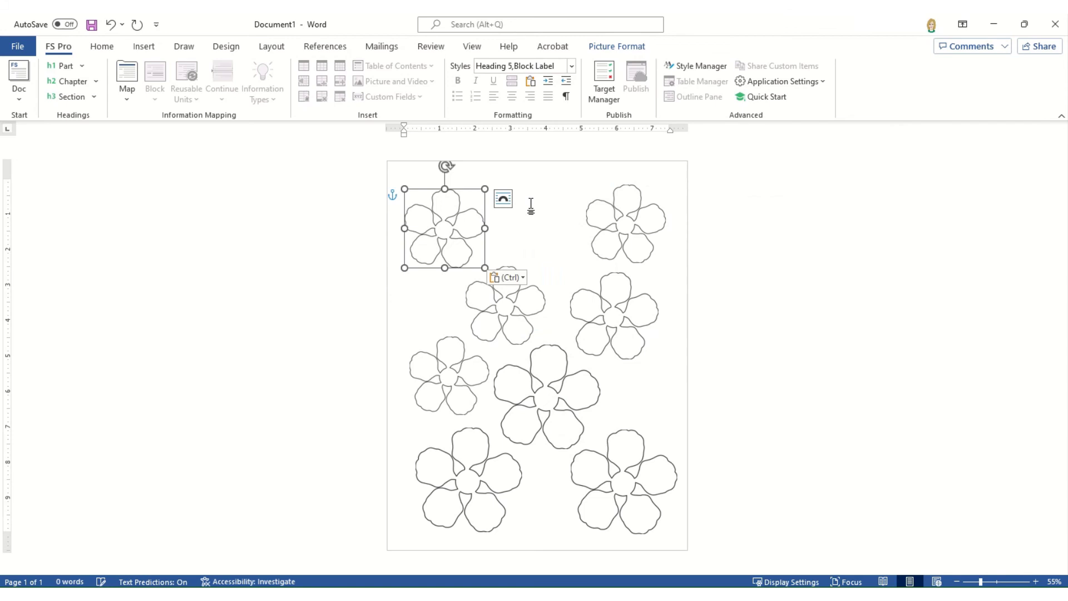
{"action": "left_click_drag", "start_coordinate": [470, 192], "coordinate": [570, 193]}
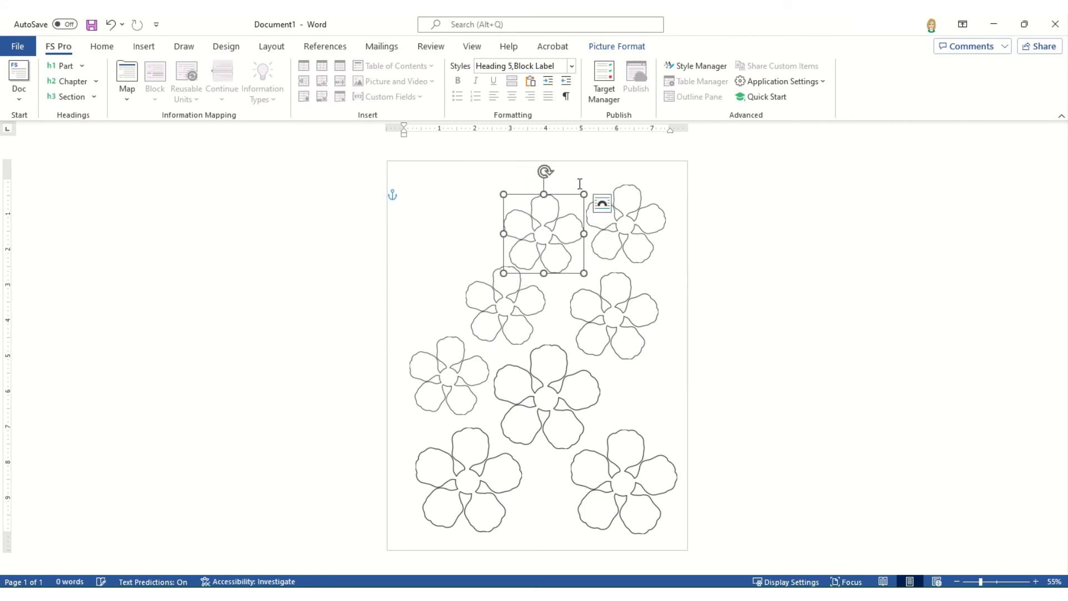
Resize the top-centre flower copy to 2 inches wide (1.96 inches high).
{"action": "left_click", "coordinate": [616, 46]}
{"action": "left_click", "coordinate": [1024, 94]}
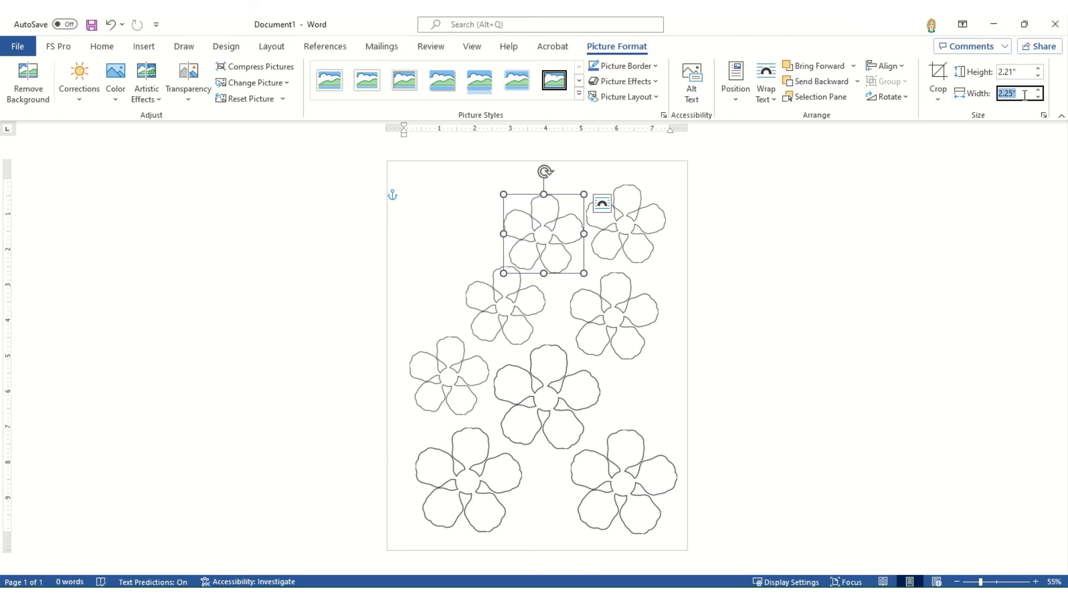
{"action": "type", "text": "2"}
{"action": "key", "text": "Return"}
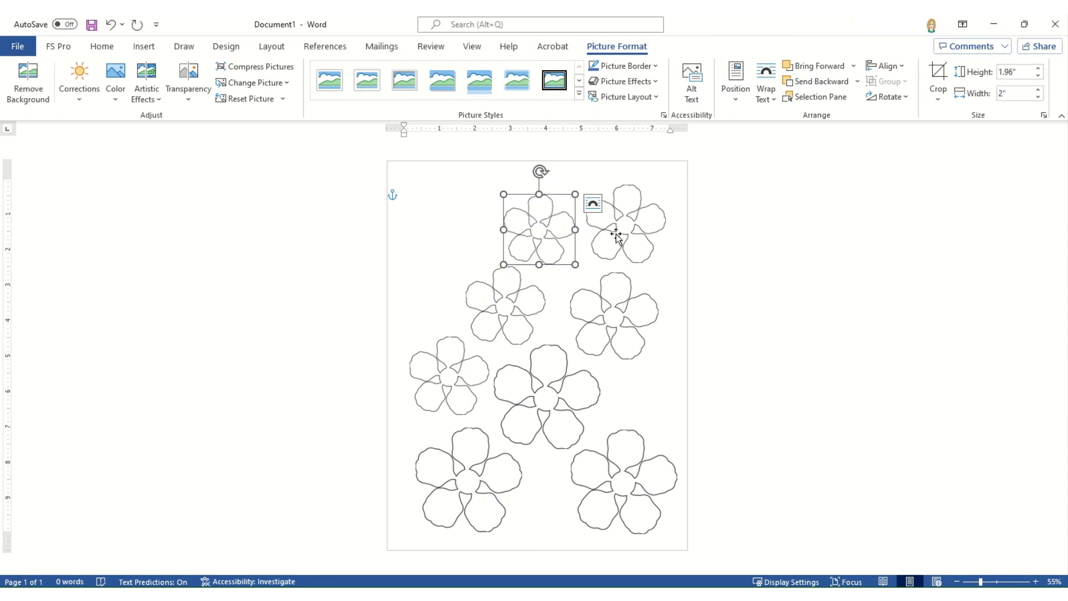
{"action": "left_click", "coordinate": [704, 281]}
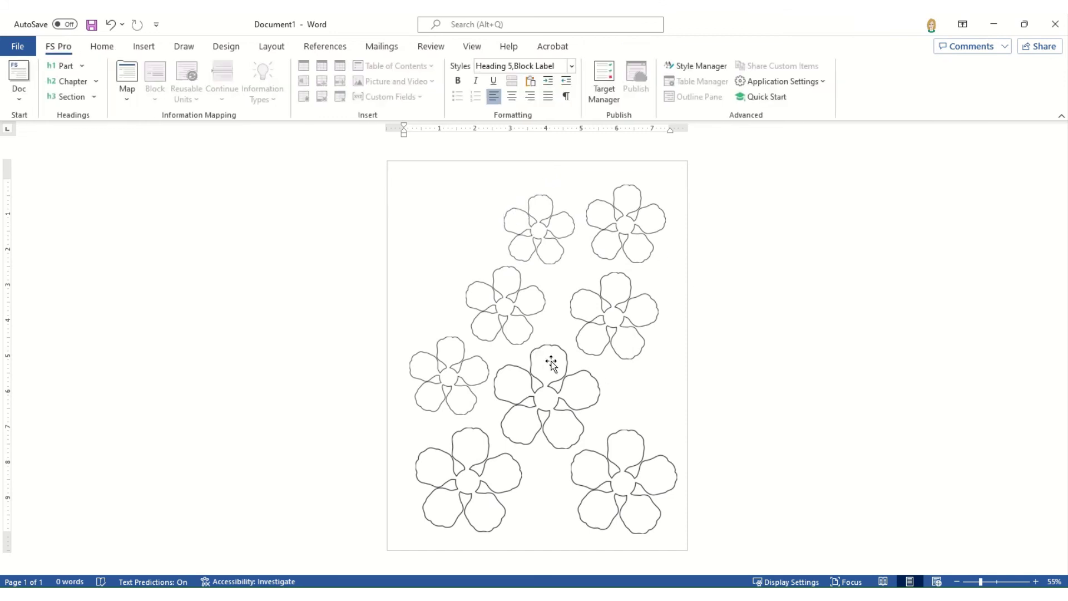